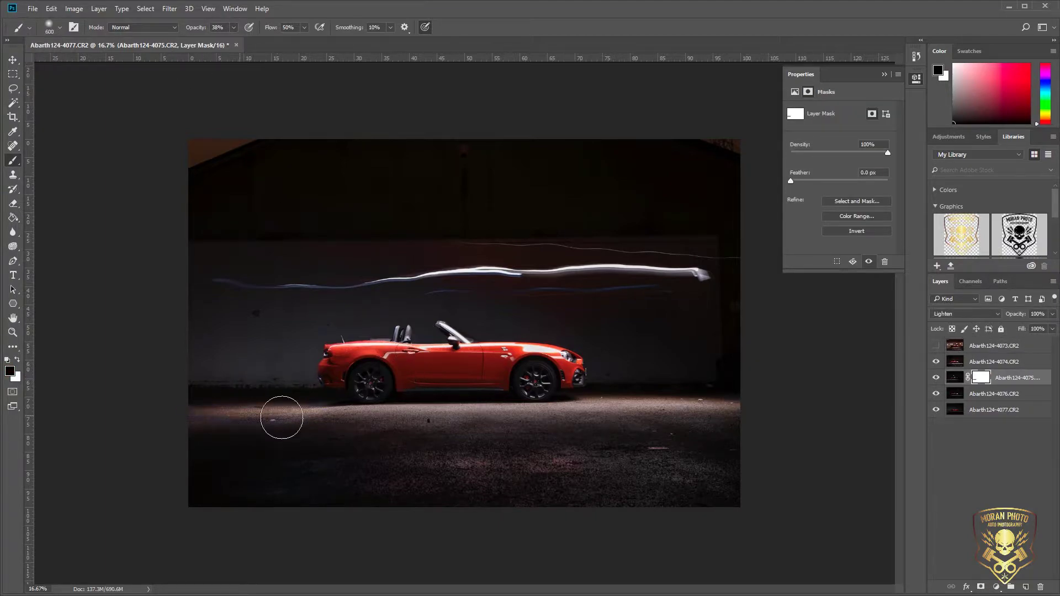
Paint black over the light trail above the car on the Abarth124-4075 layer mask and compare with the neighbouring layer hidden.
mouse_move(259, 279)
mouse_down()
mouse_move(666, 272)
mouse_move(435, 272)
mouse_up()
click(936, 379)
click(936, 363)
click(936, 363)
Add a layer mask to Abarth124-4074 and paint out its light trail, using the Abarth124-4073 layer as a comparison.
click(993, 362)
click(980, 587)
click(937, 346)
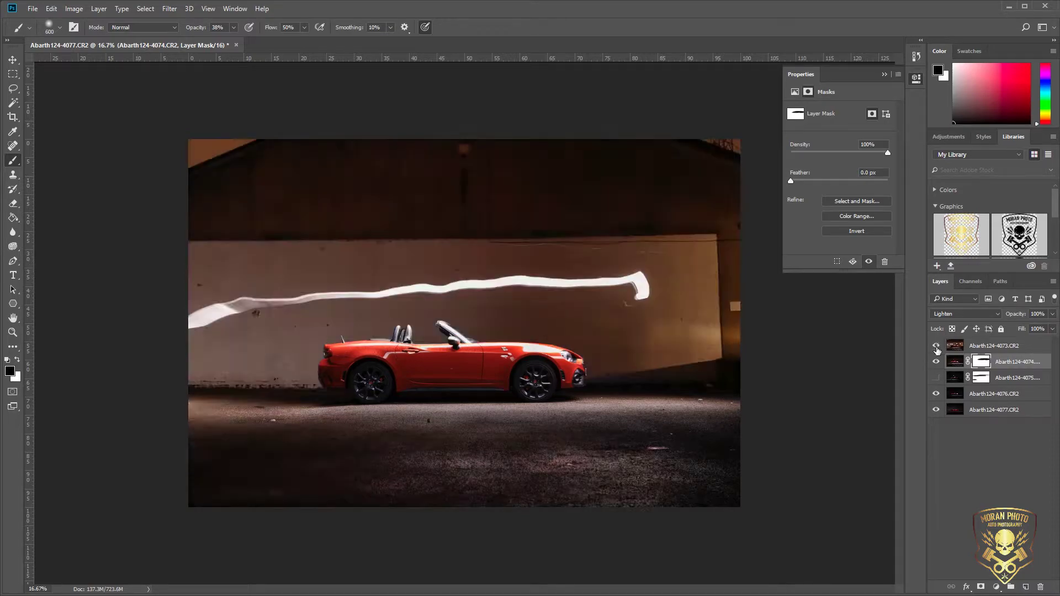
click(940, 348)
click(936, 346)
Show Abarth124-4075, then add a mask to Abarth124-4076 and paint out the light trail on the wall.
click(937, 378)
click(993, 394)
click(981, 587)
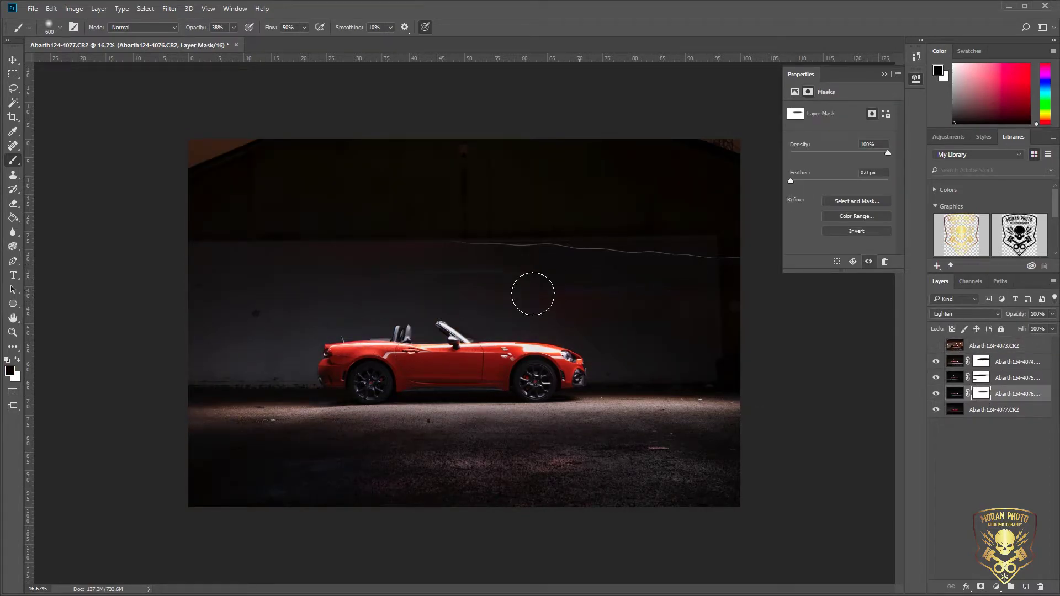
click(935, 411)
click(936, 410)
click(936, 409)
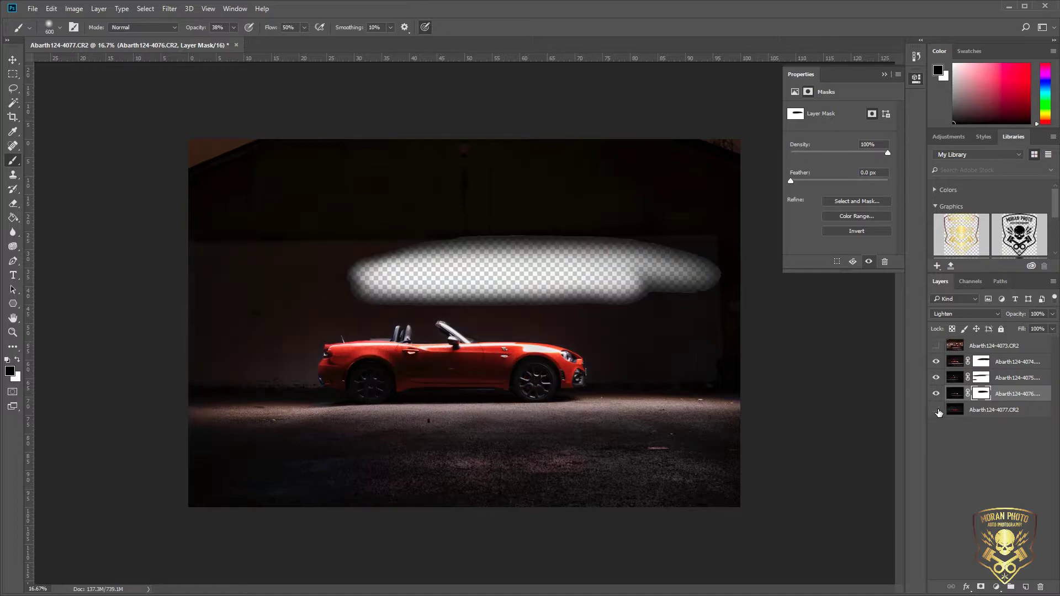
click(935, 410)
Add a layer mask to Abarth124-4077 and hide the three masked layers above it.
click(994, 410)
click(980, 587)
drag(936, 394, 936, 362)
Duplicate the Abarth124-4077 layer and set the blend mode to Lighten.
drag(1018, 410, 1026, 586)
click(966, 313)
click(946, 382)
Name the bottom Abarth124-4077 layer "background" and show the hidden layers above again.
double_click(1011, 410)
text(rth)
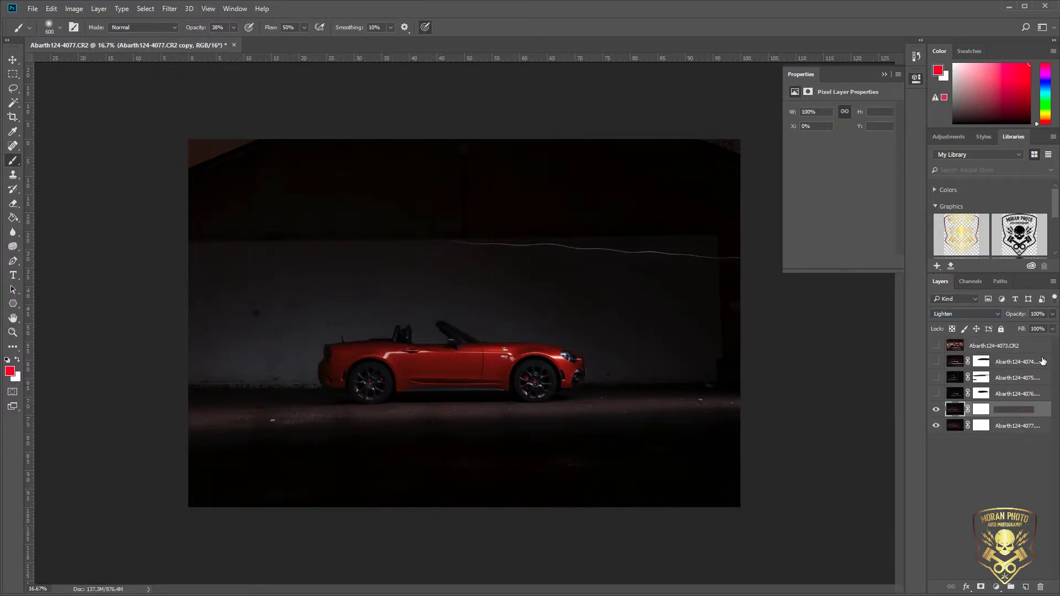
text(background)
key(Return)
click(1005, 428)
drag(1005, 427, 936, 362)
Paint around the car's lower body on the background layer mask, comparing the result with Abarth124-4077 hidden and shown.
click(981, 410)
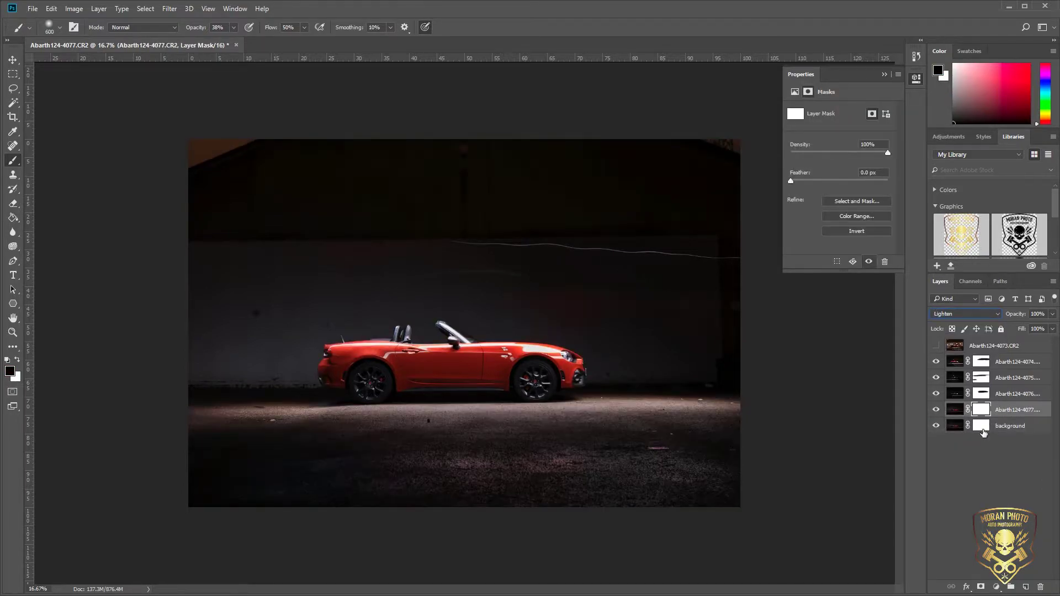
click(982, 428)
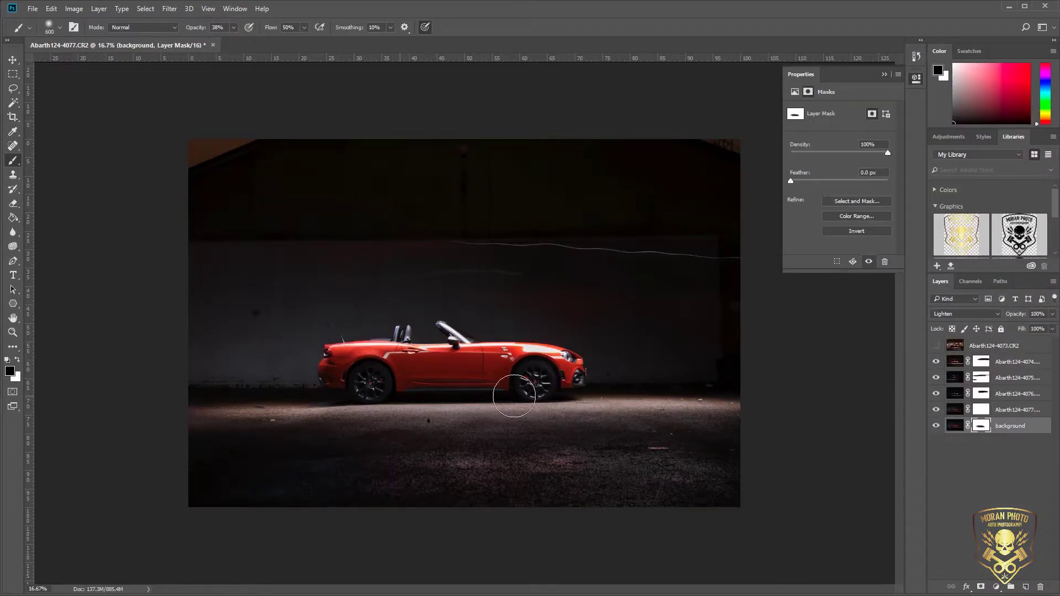
click(935, 410)
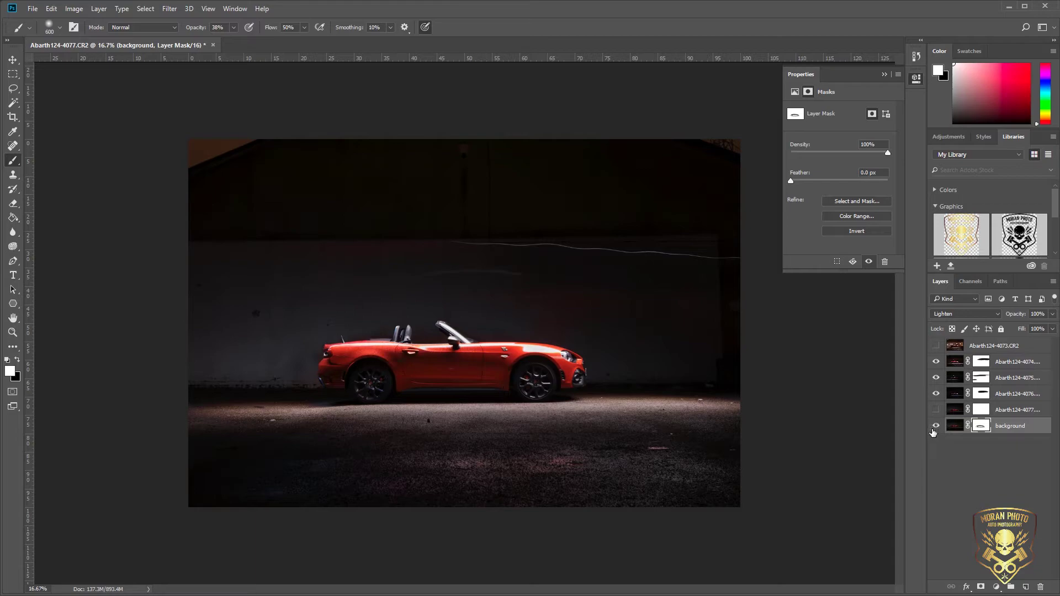
click(935, 410)
click(935, 410)
click(935, 410)
click(936, 410)
Paint black across the wall above the car on the background layer mask and compare with Abarth124-4073.
click(981, 409)
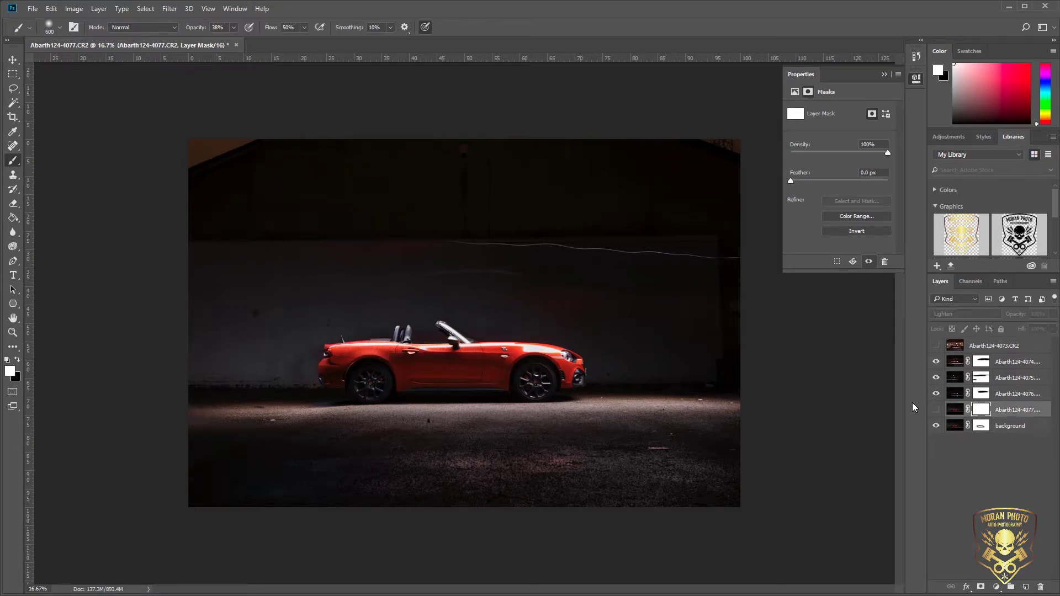
click(944, 425)
key(x)
mouse_move(419, 255)
mouse_down()
mouse_move(602, 237)
mouse_move(573, 253)
mouse_move(458, 270)
mouse_move(599, 244)
mouse_move(614, 272)
mouse_up()
click(935, 346)
click(936, 346)
Show Abarth124-4077, turn its layer mask black and reveal only the wheels in white.
click(936, 409)
click(981, 409)
click(979, 428)
click(981, 410)
key(x)
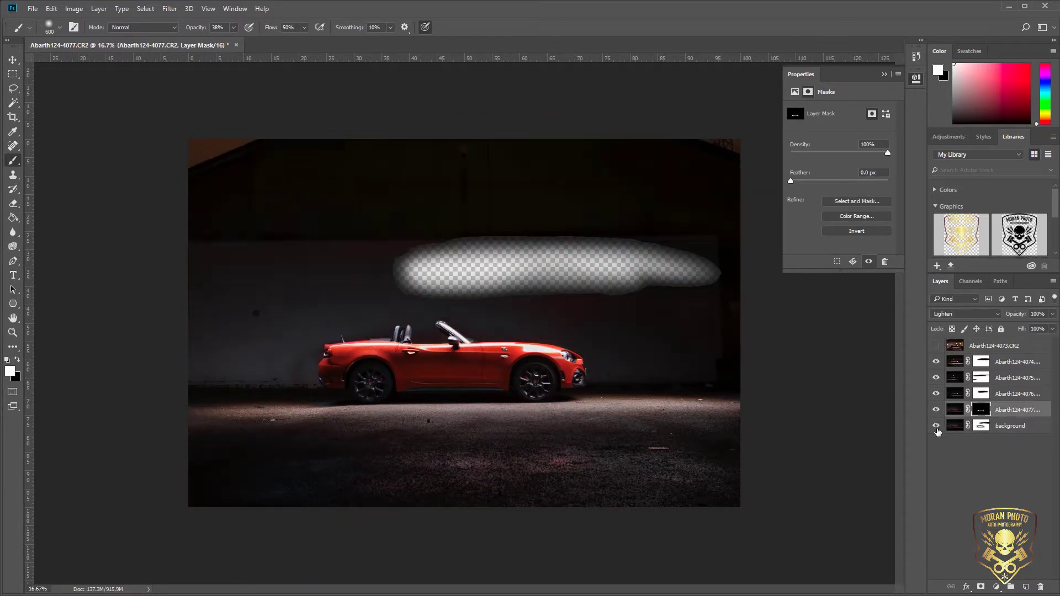
Restore the wall area above the car on the background layer mask, raising the brush opacity to 100%.
click(981, 425)
click(522, 302)
drag(653, 303, 441, 265)
drag(233, 27, 480, 22)
mouse_move(474, 254)
mouse_down()
mouse_move(539, 291)
mouse_move(445, 276)
mouse_up()
Set the brush opacity to 25% and paint black over the asphalt on the Abarth124-4074 and Abarth124-4076 layer masks.
click(936, 361)
click(936, 361)
click(983, 363)
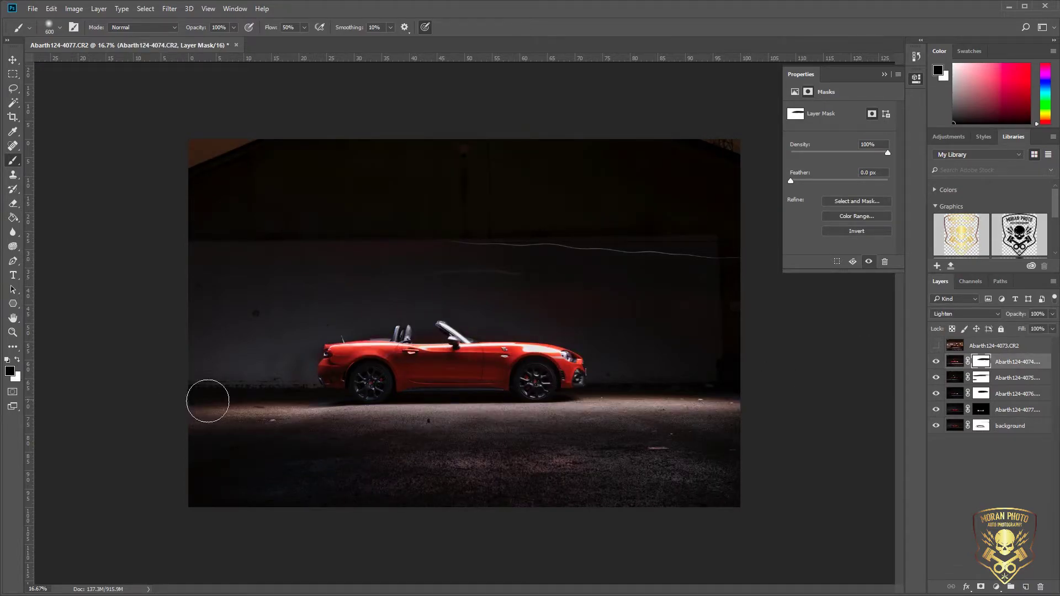
key(2)
key(5)
mouse_move(201, 407)
mouse_down()
mouse_move(615, 407)
mouse_move(302, 409)
mouse_up()
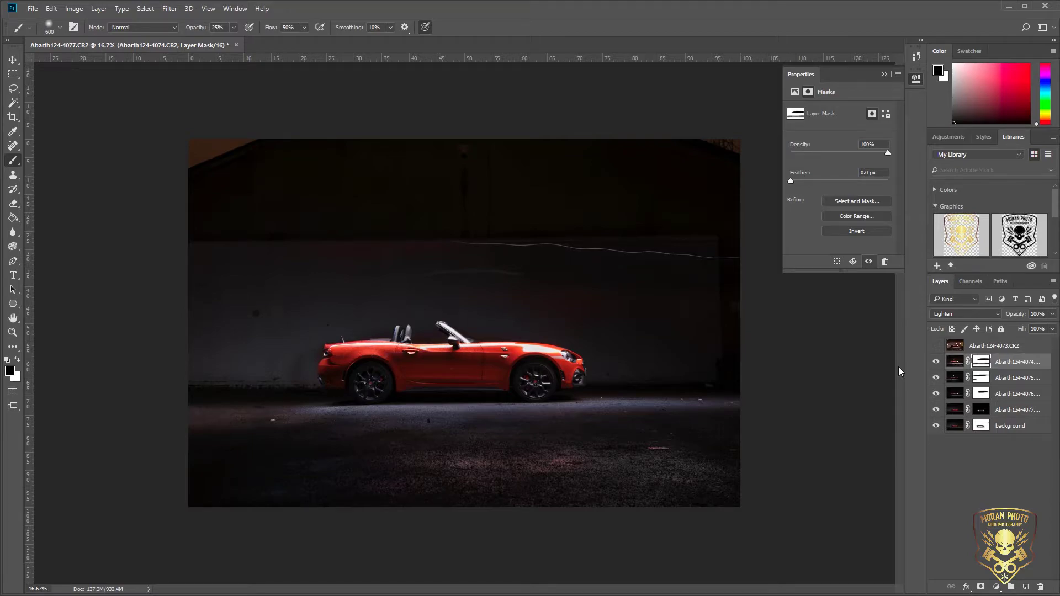
click(981, 394)
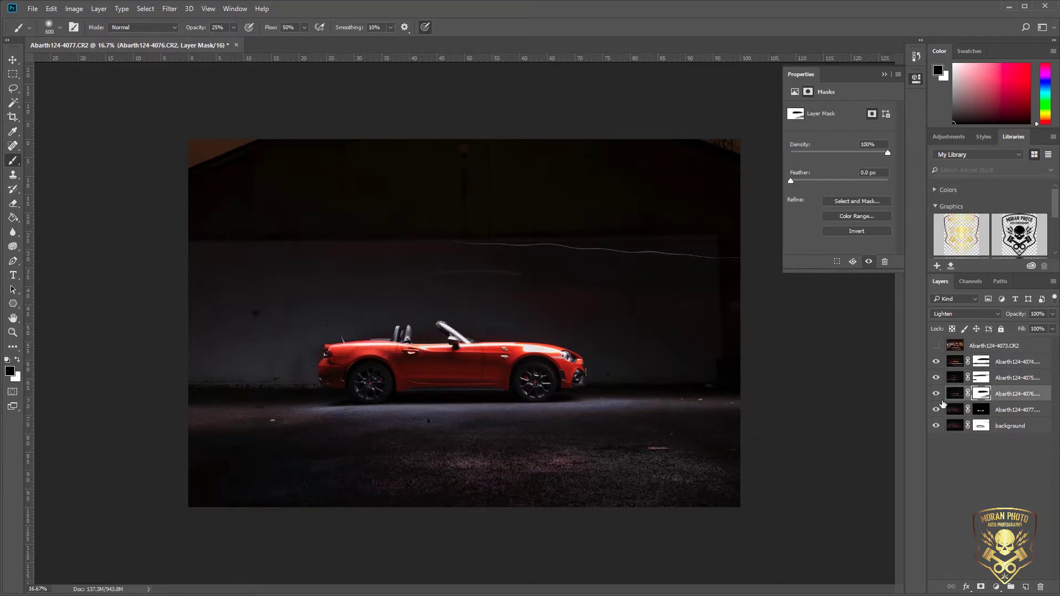
click(981, 362)
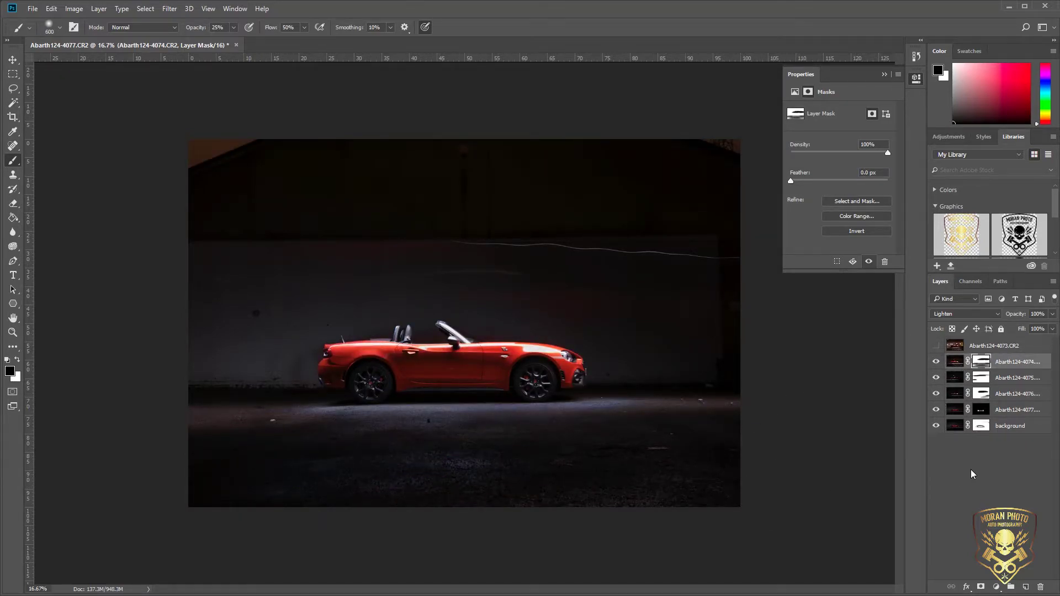
Paint over the asphalt on the background layer mask, undo the stray strokes and compare with the background hidden.
click(981, 426)
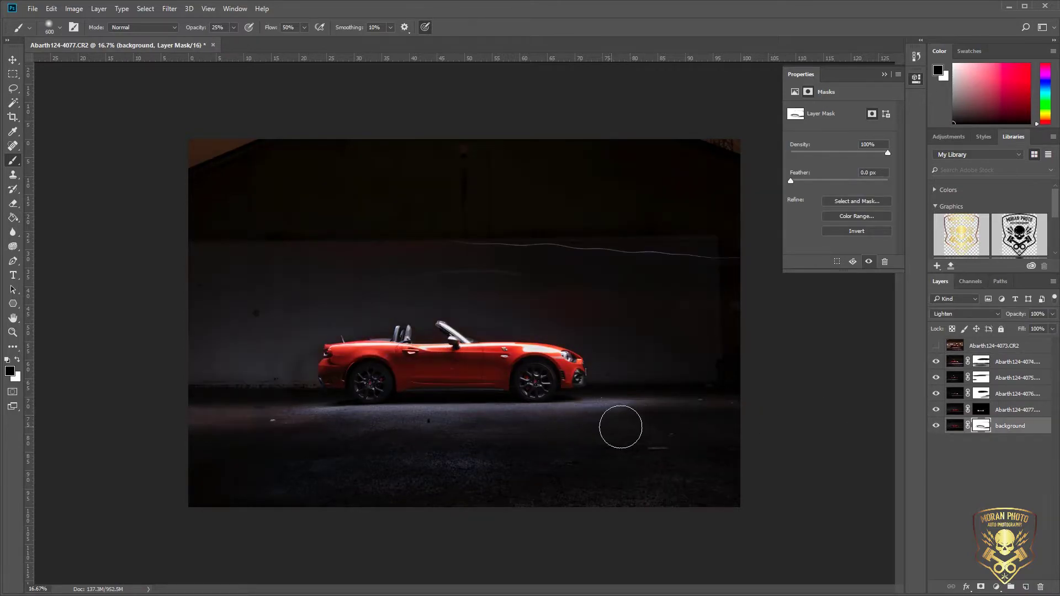
key(ctrl+z)
key(ctrl+z)
click(308, 417)
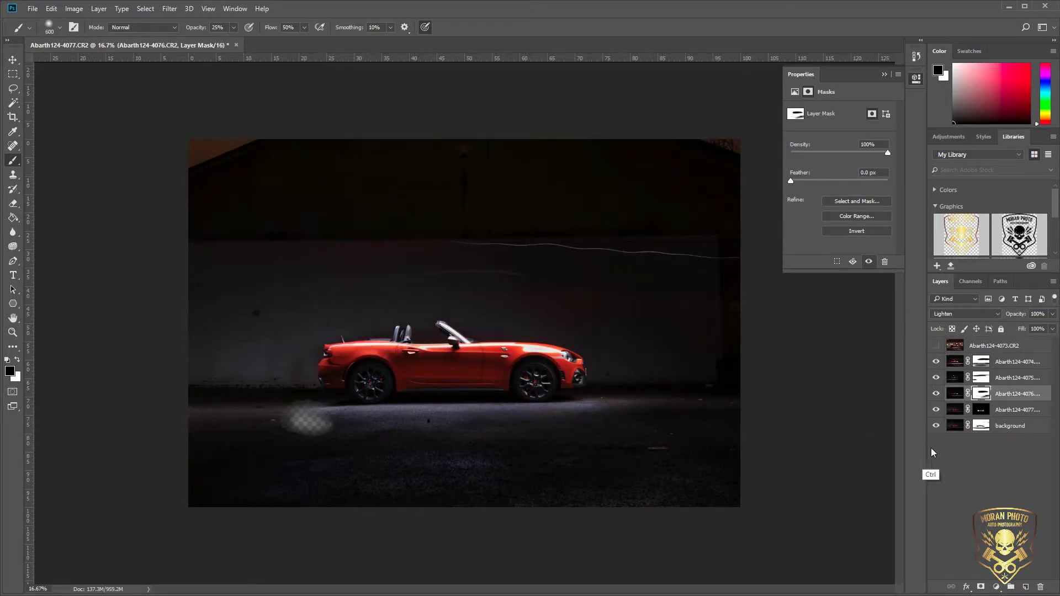
key(ctrl+z)
click(936, 426)
click(936, 425)
Hide Abarth124-4074 and use a 175 px brush to soften the car's upper body reflection on the Abarth124-4075 mask.
key(z)
click(433, 328)
drag(647, 389, 857, 250)
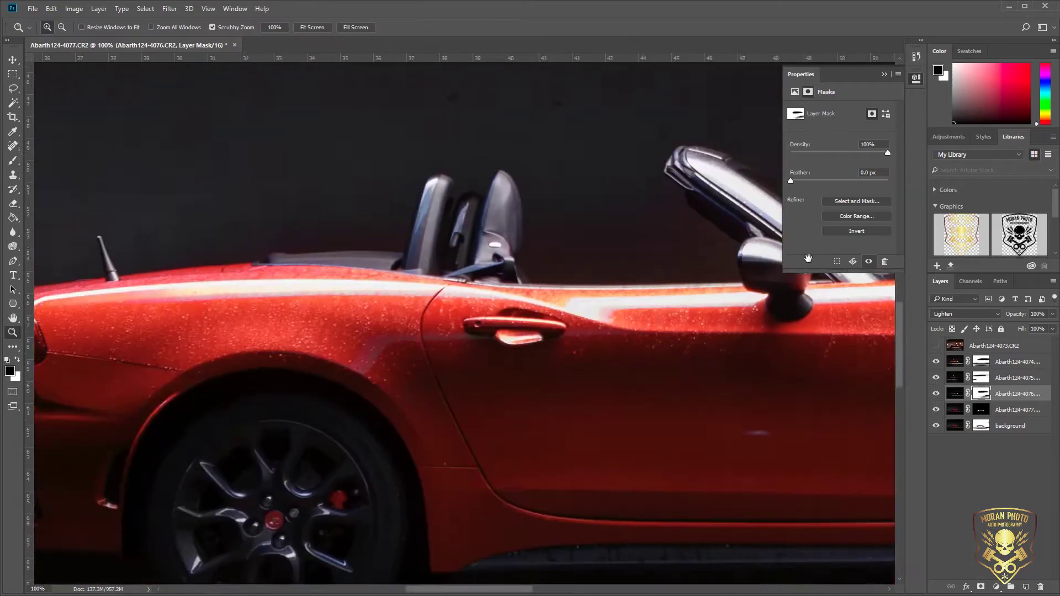
click(936, 362)
click(981, 377)
key(b)
key(bracketleft)
key(bracketleft)
key(bracketleft)
key(bracketleft)
key(bracketleft)
key(bracketleft)
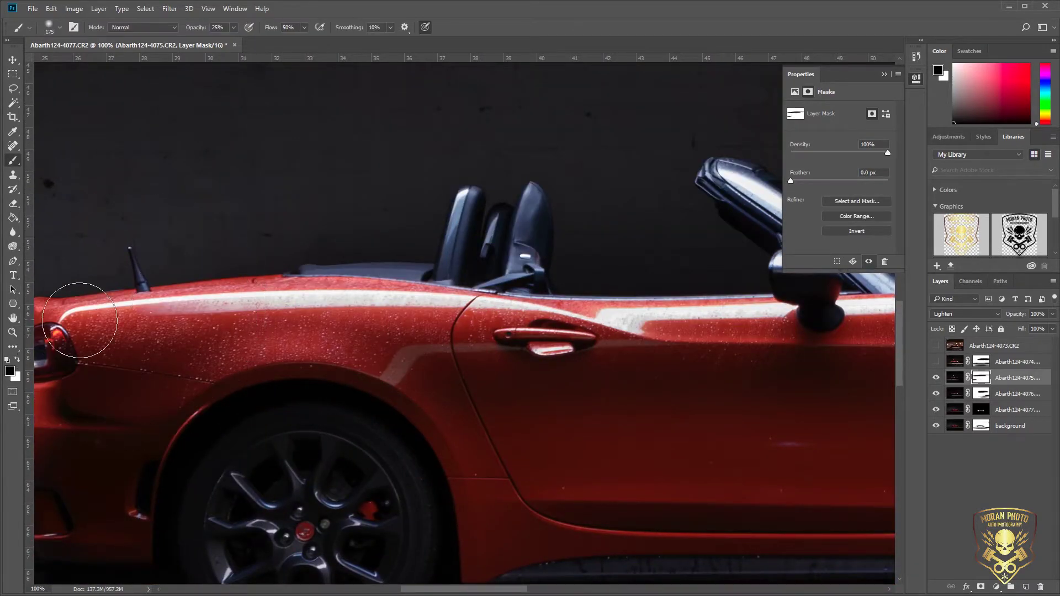
drag(83, 322, 740, 329)
drag(850, 317, 238, 343)
Paint black from the rear deck to the front fender on the Abarth124-4075 mask to reduce the reflection further.
key(z)
alt+click(725, 385)
alt+click(725, 385)
key(b)
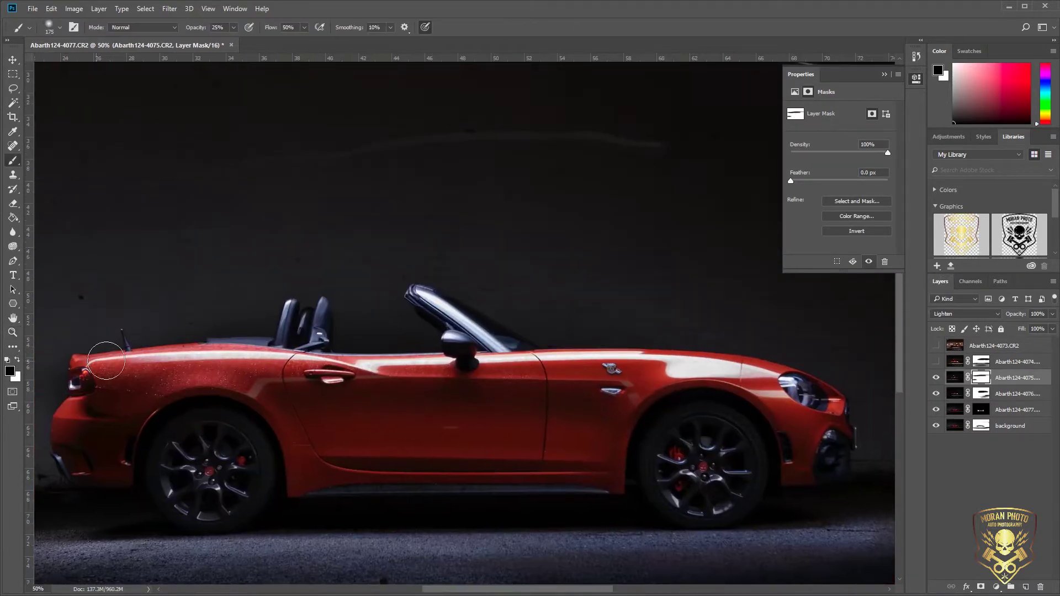
drag(108, 360, 654, 361)
mouse_move(654, 361)
mouse_down()
mouse_move(88, 361)
mouse_move(288, 356)
mouse_move(59, 374)
mouse_move(582, 355)
mouse_up()
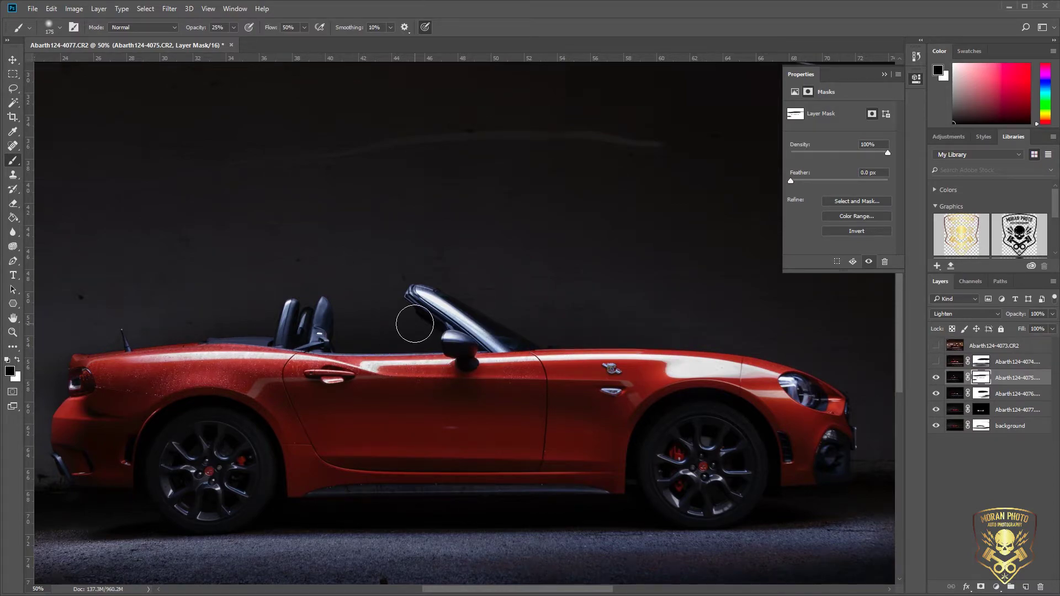
Show Abarth124-4074 and paint black along the car's rear shoulder line on its layer mask.
click(936, 362)
click(936, 362)
click(936, 362)
click(981, 362)
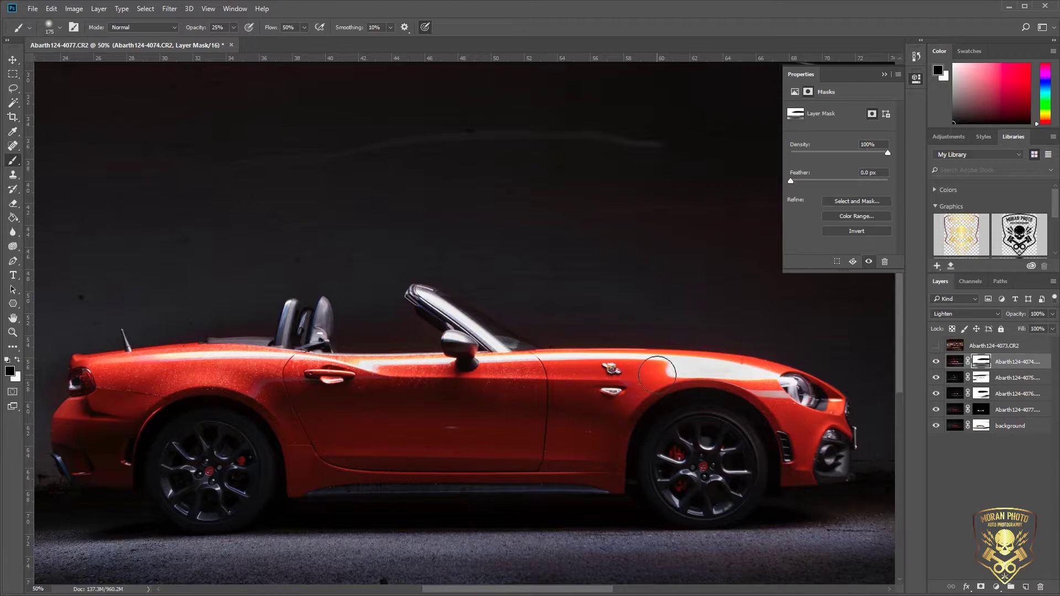
mouse_move(79, 364)
mouse_down()
mouse_move(148, 348)
mouse_move(686, 359)
mouse_move(234, 346)
mouse_up()
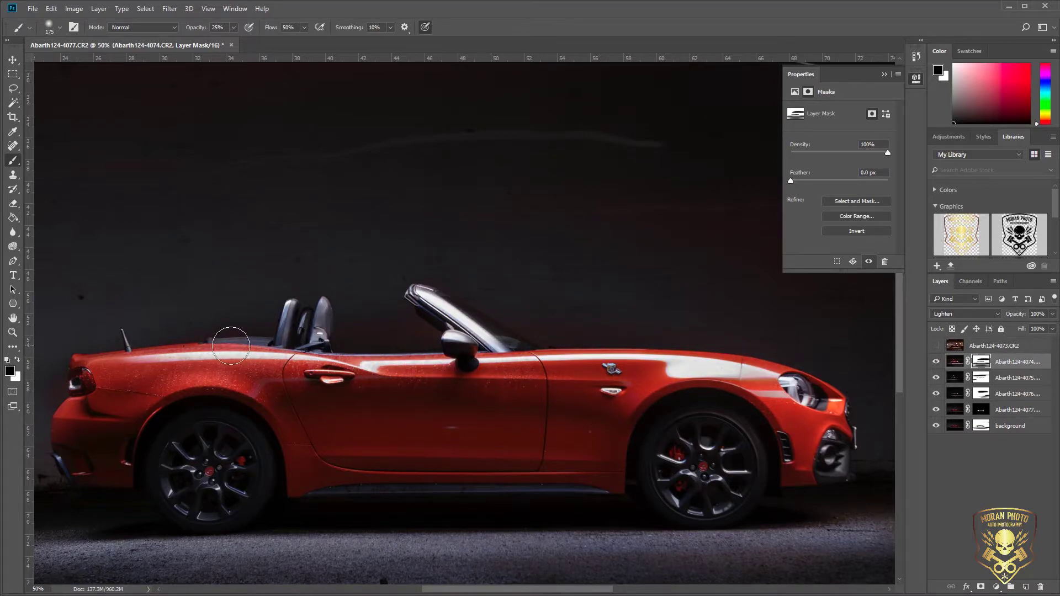
Toggle the Abarth124-4074, Abarth124-4076 and background layers to compare what each contributes to the car.
click(936, 363)
click(936, 362)
click(981, 362)
click(936, 394)
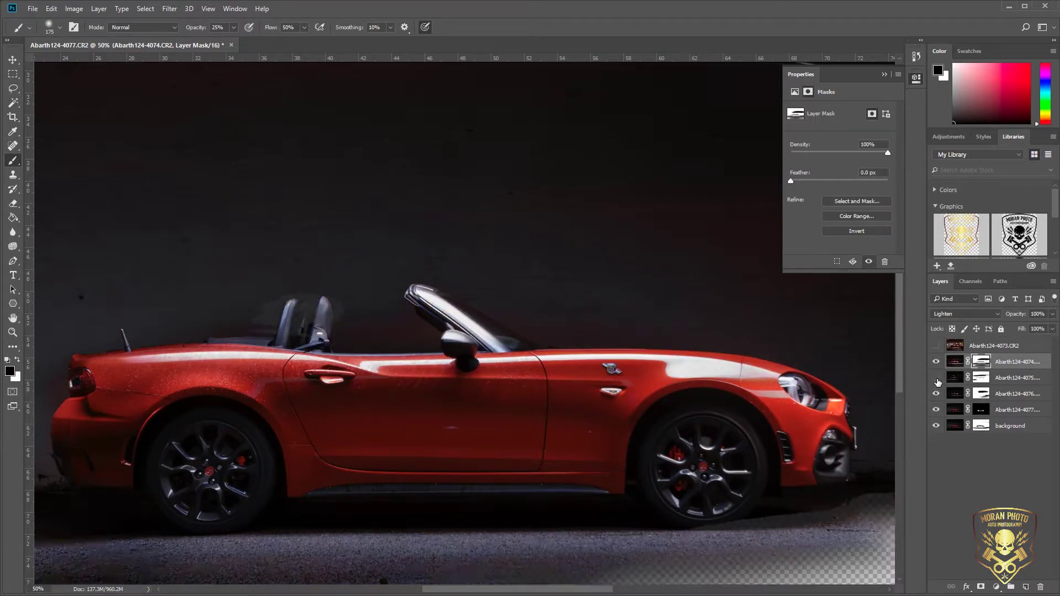
click(937, 394)
click(936, 425)
click(936, 425)
Preview the Abarth124-4073 layer over the composite and delete it.
click(997, 347)
click(937, 346)
click(936, 345)
click(937, 346)
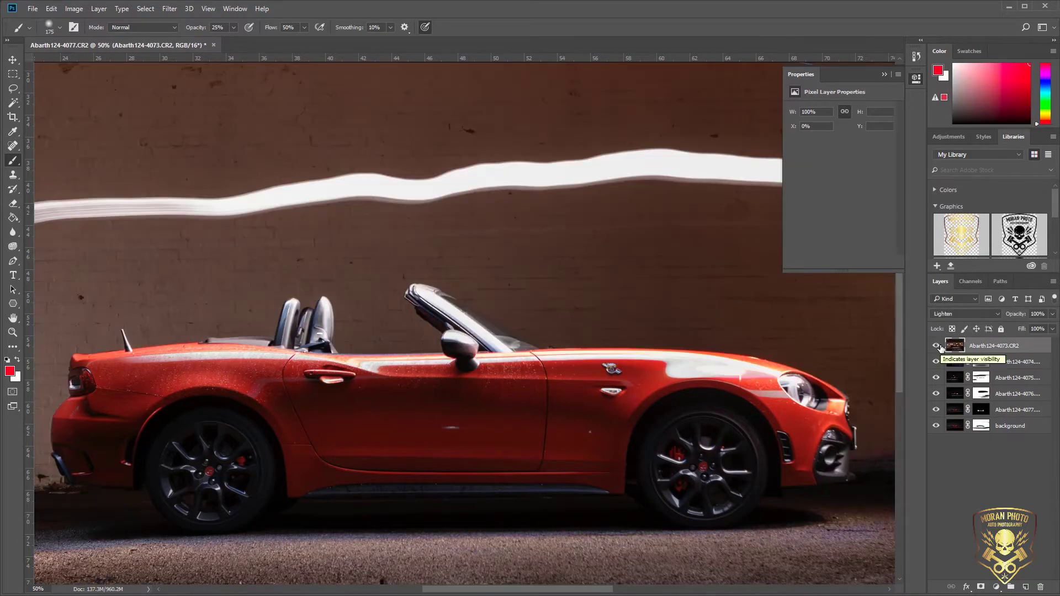
click(936, 346)
drag(953, 348, 1040, 586)
On a new layer, remove the mark on the door and the faint wall streak with a 70 px Spot Healing Brush.
click(1026, 587)
click(13, 146)
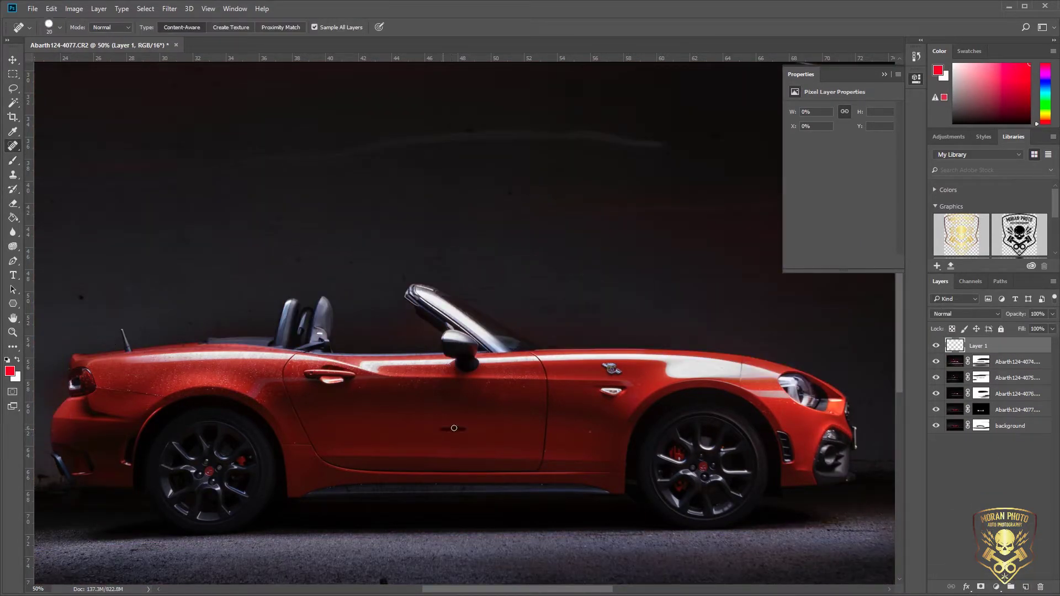
scroll(459, 479, up, 5)
key(bracketright)
key(bracketright)
key(bracketright)
key(bracketright)
key(bracketright)
mouse_move(146, 340)
mouse_down()
mouse_move(410, 311)
mouse_move(641, 317)
mouse_up()
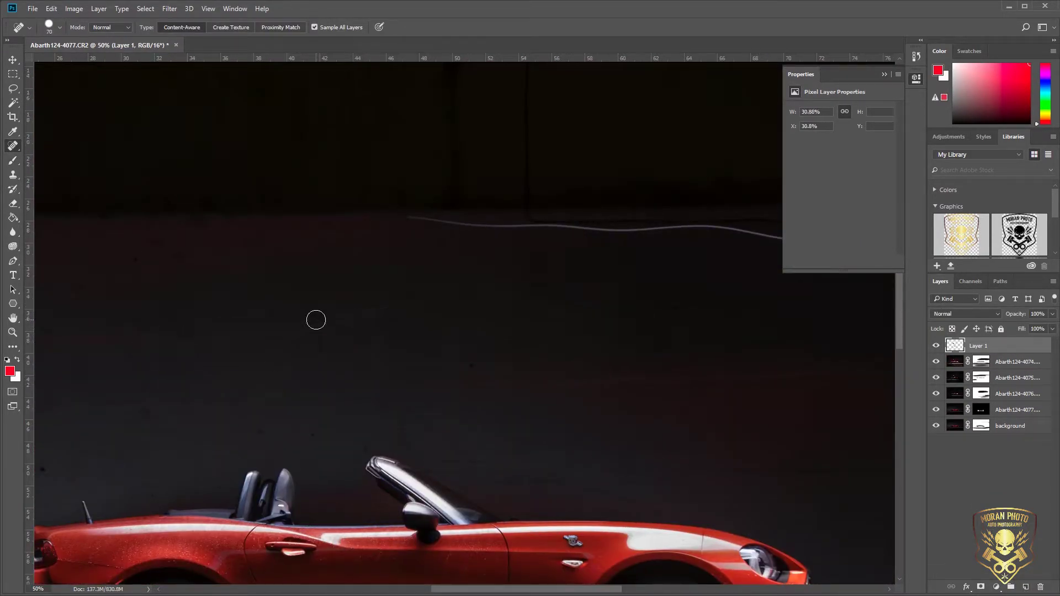
Heal away the thin light line, the vertical lines and the lamp on the upper wall.
mouse_move(450, 387)
mouse_down()
mouse_move(807, 375)
mouse_move(445, 481)
mouse_up()
mouse_move(59, 315)
mouse_down()
mouse_move(883, 367)
mouse_move(369, 378)
mouse_move(477, 352)
mouse_up()
drag(193, 176, 591, 313)
drag(398, 205, 402, 483)
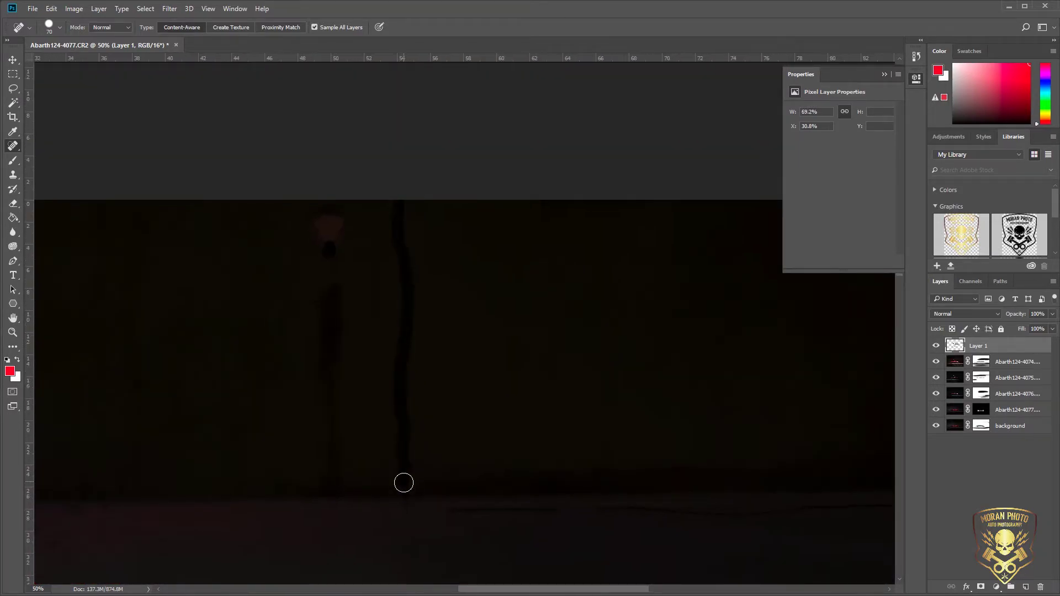
drag(305, 223, 351, 248)
drag(334, 372, 544, 254)
drag(538, 254, 559, 351)
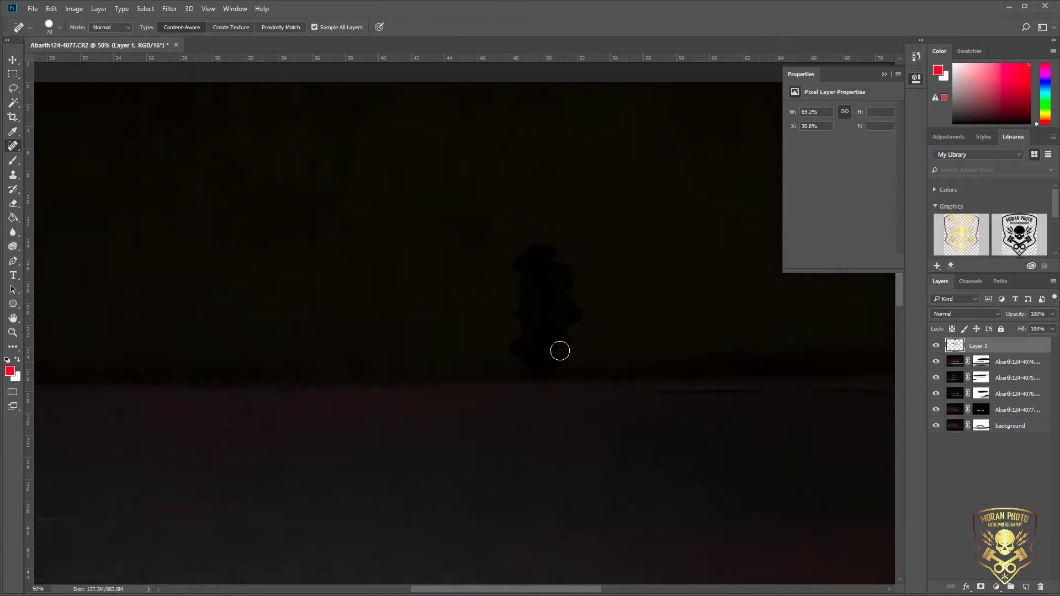
Remove the light patches and debris from the asphalt in front of the car with the Spot Healing Brush.
click(13, 332)
alt+click(231, 378)
alt+click(232, 379)
alt+click(232, 379)
click(305, 438)
click(305, 438)
key(j)
scroll(476, 372, right, 15)
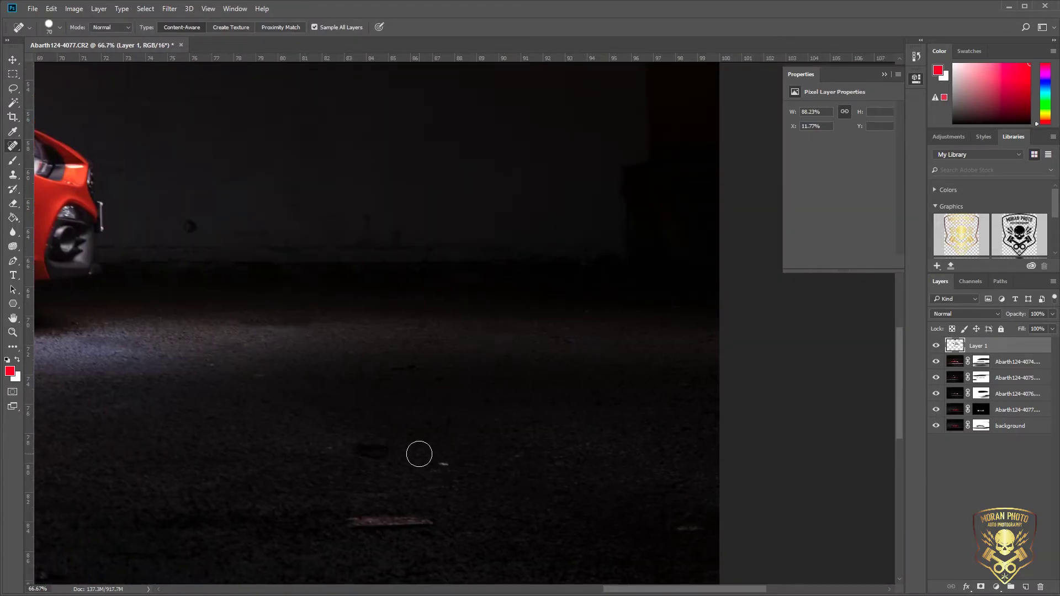
drag(432, 523, 345, 526)
click(686, 528)
drag(78, 571, 513, 331)
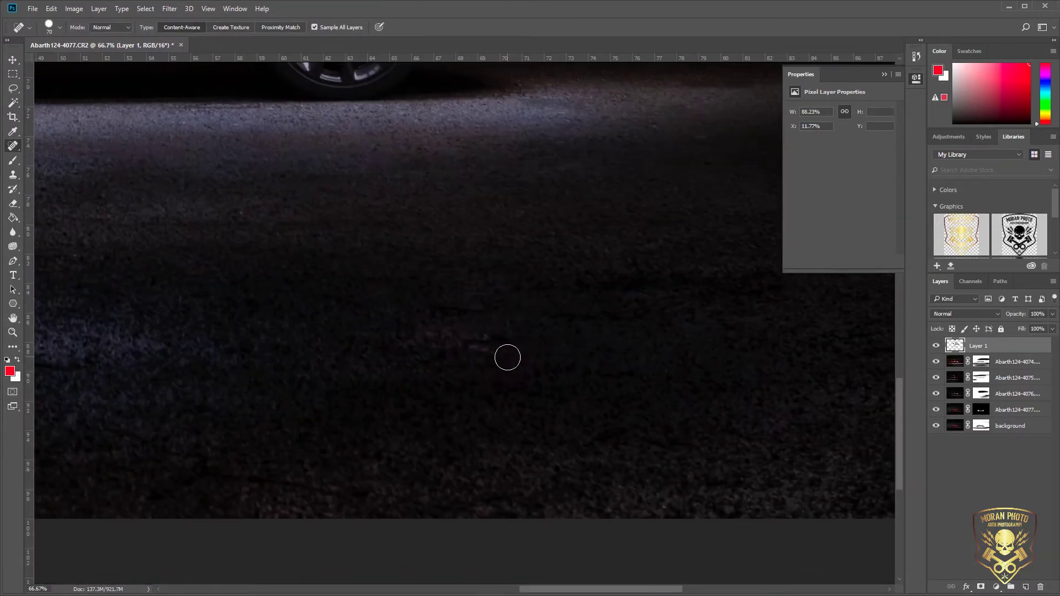
mouse_move(177, 300)
mouse_down()
mouse_move(458, 398)
mouse_move(359, 442)
mouse_up()
View the whole image and toggle the background layer to check the composite.
key(ctrl+0)
key(h)
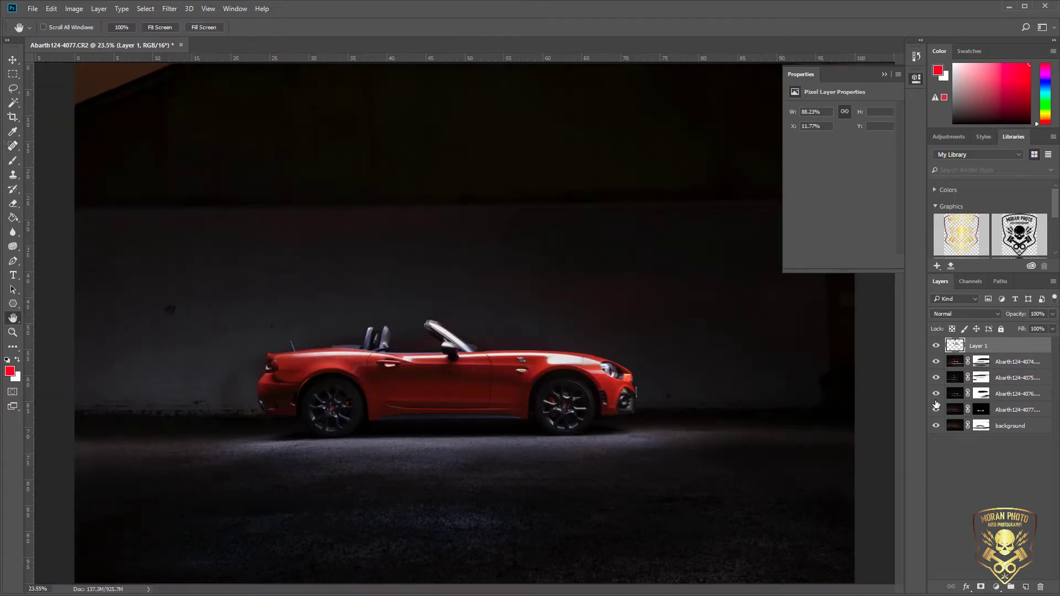
click(936, 426)
click(936, 426)
click(936, 426)
click(936, 425)
click(981, 409)
key(b)
key(d)
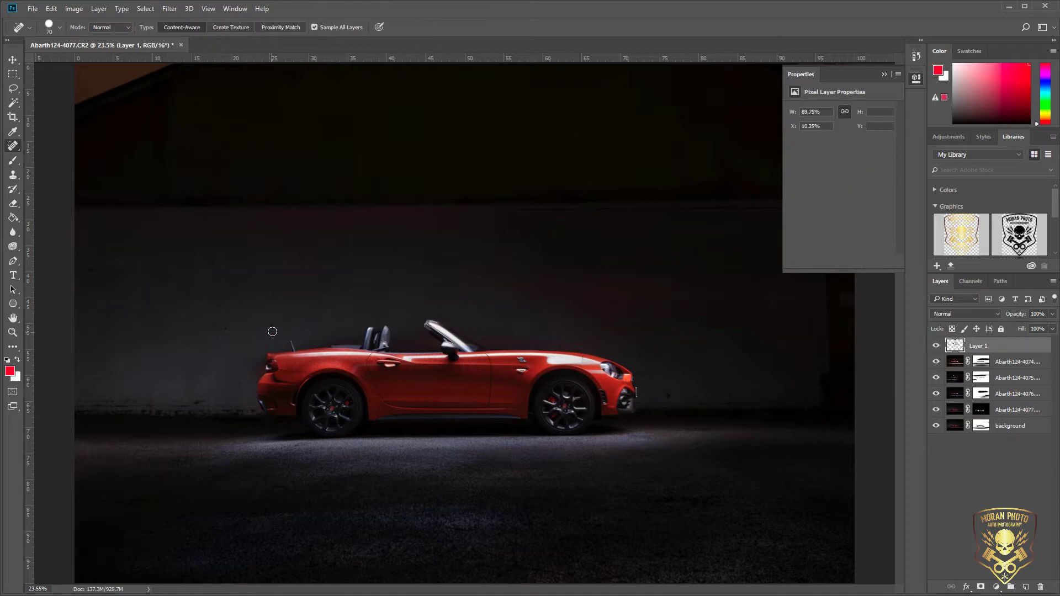
Add a Curves adjustment layer and adjust the highlights and shadows of its curve.
click(996, 587)
click(1014, 407)
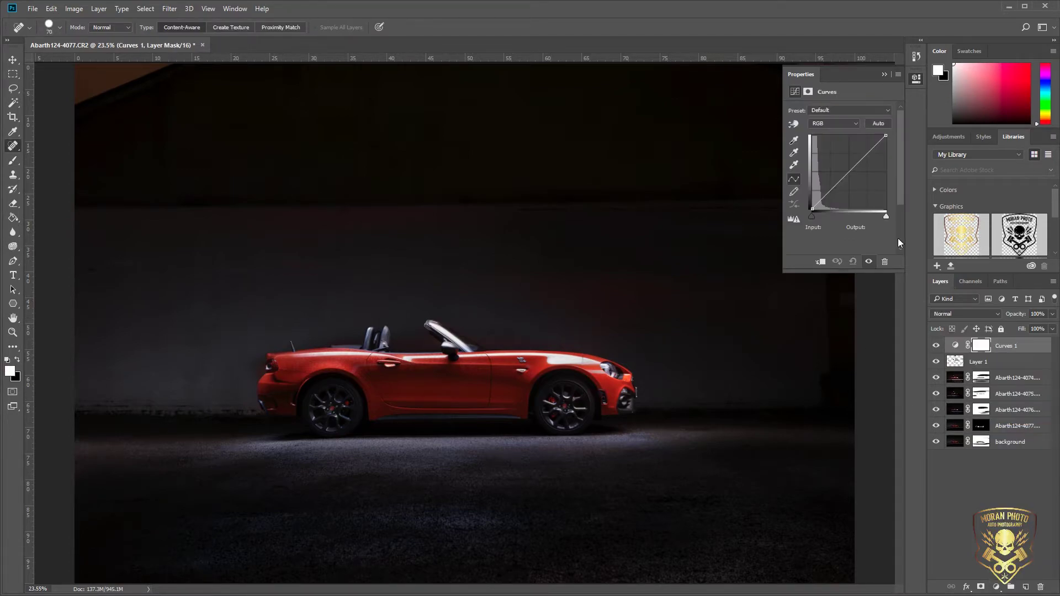
drag(867, 154, 867, 151)
drag(827, 191, 836, 169)
click(984, 587)
key(ctrl+z)
Add a second Curves adjustment layer with a point at input 115, output 192, and invert its mask.
click(996, 587)
click(1022, 413)
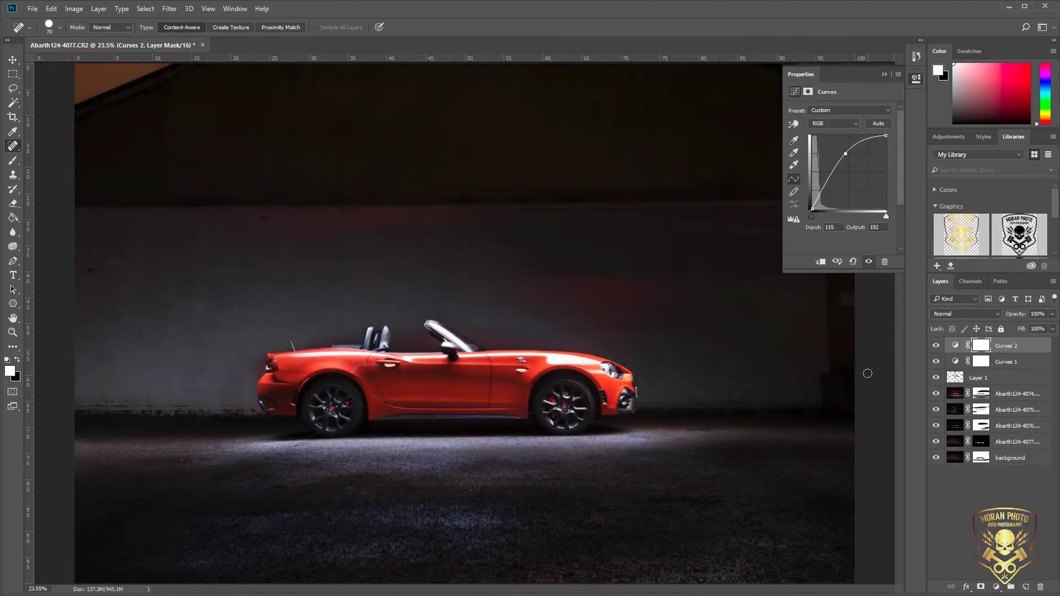
key(ctrl+i)
Brighten the wheels by painting white at 25% opacity on the second Curves layer's mask.
key(z)
click(331, 409)
click(331, 409)
key(b)
mouse_move(500, 298)
mouse_down()
mouse_move(462, 252)
mouse_move(415, 314)
mouse_move(519, 288)
mouse_up()
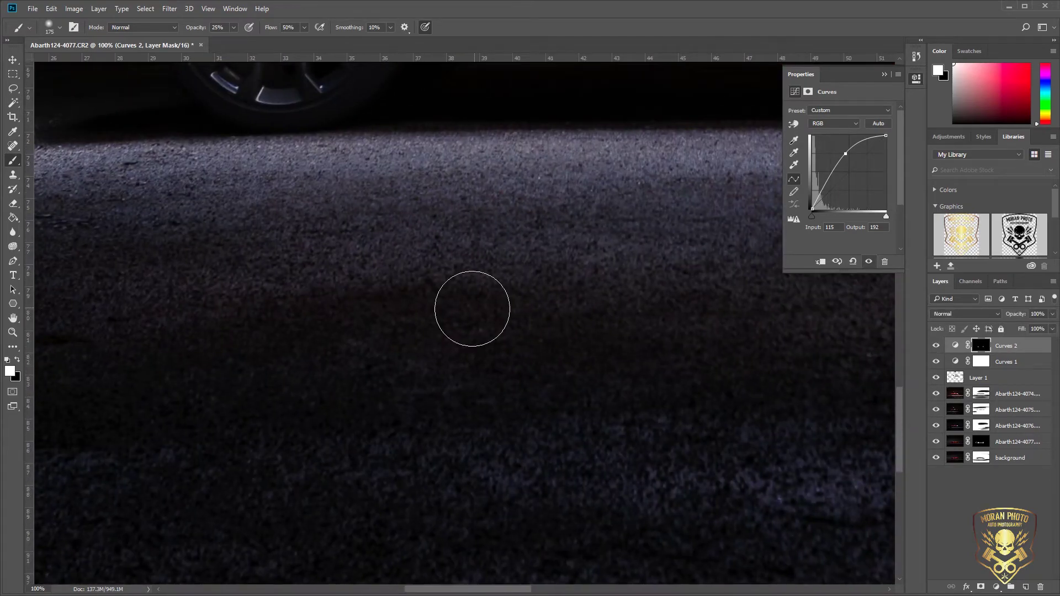
key(ctrl+0)
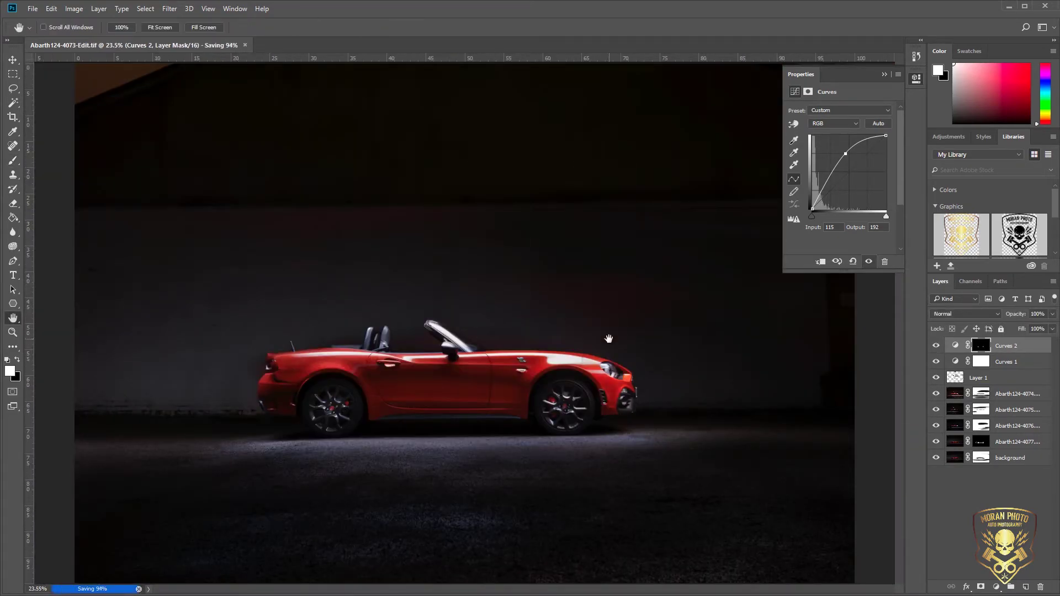
Close the saved image, switch to Lightroom, and adjust the exposure and shadows of a graduated filter over the ground.
key(ctrl+w)
key(alt+Tab)
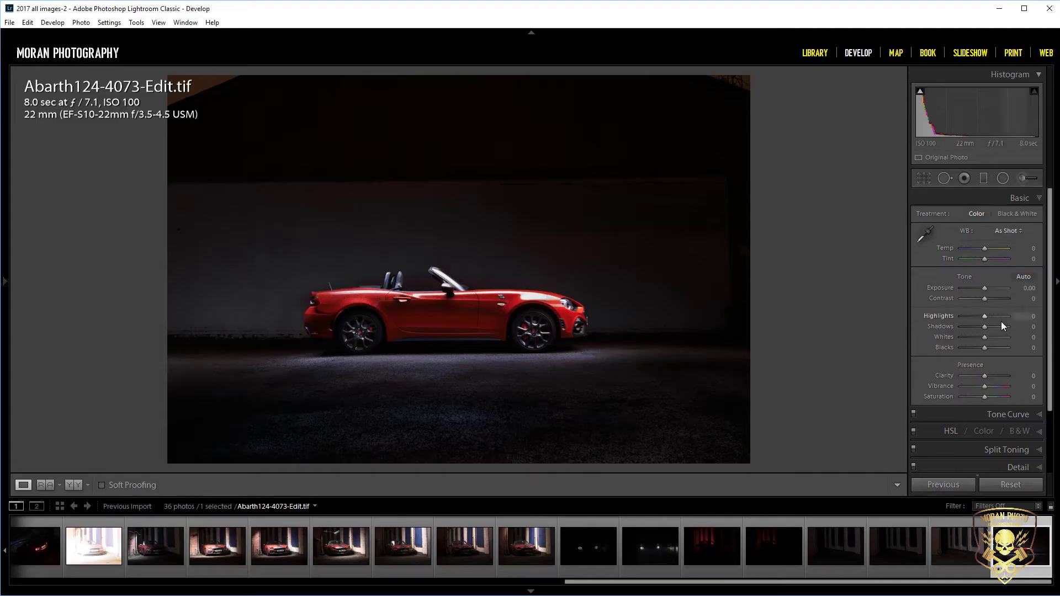
key(m)
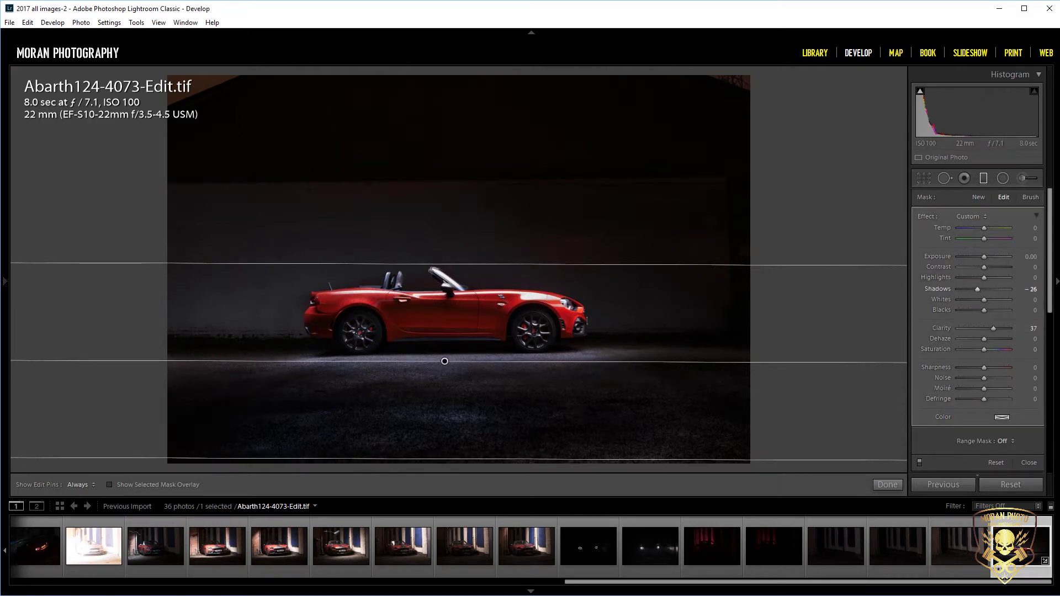
drag(977, 289, 978, 289)
drag(983, 279, 987, 257)
Lighten the shadows beneath the rear of the car with an adjustment brush stroke.
key(k)
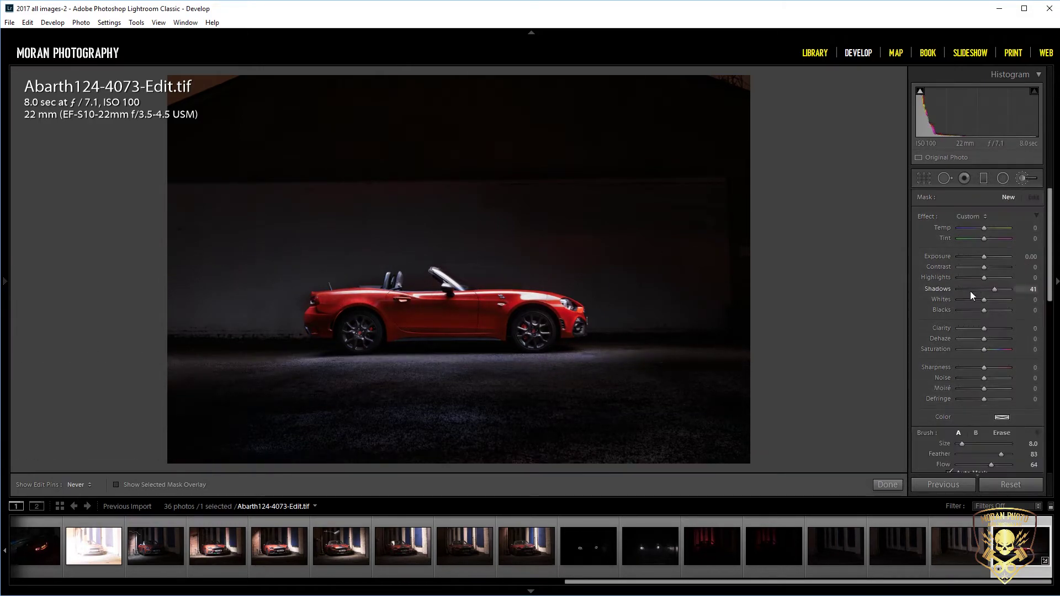
mouse_move(412, 359)
mouse_down()
mouse_move(596, 358)
mouse_move(292, 361)
mouse_up()
Crop the photo more tightly around the car, keeping the original aspect ratio and an angle of 0.12.
click(924, 178)
drag(750, 464, 617, 363)
drag(752, 436, 715, 438)
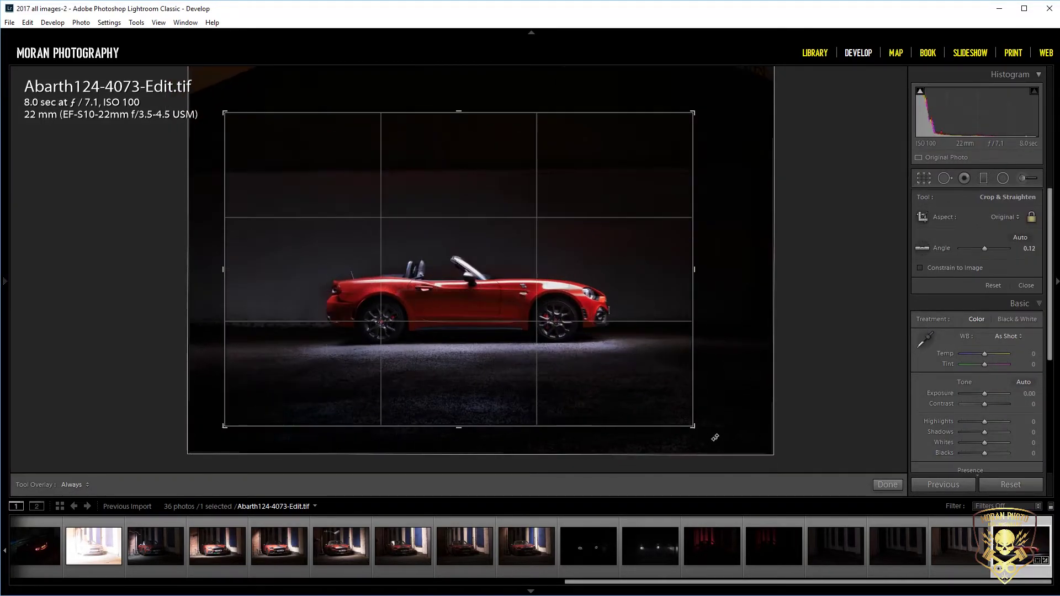
key(r)
Darken the wall above the car with a graduated filter that has reduced Highlights and Shadows.
key(m)
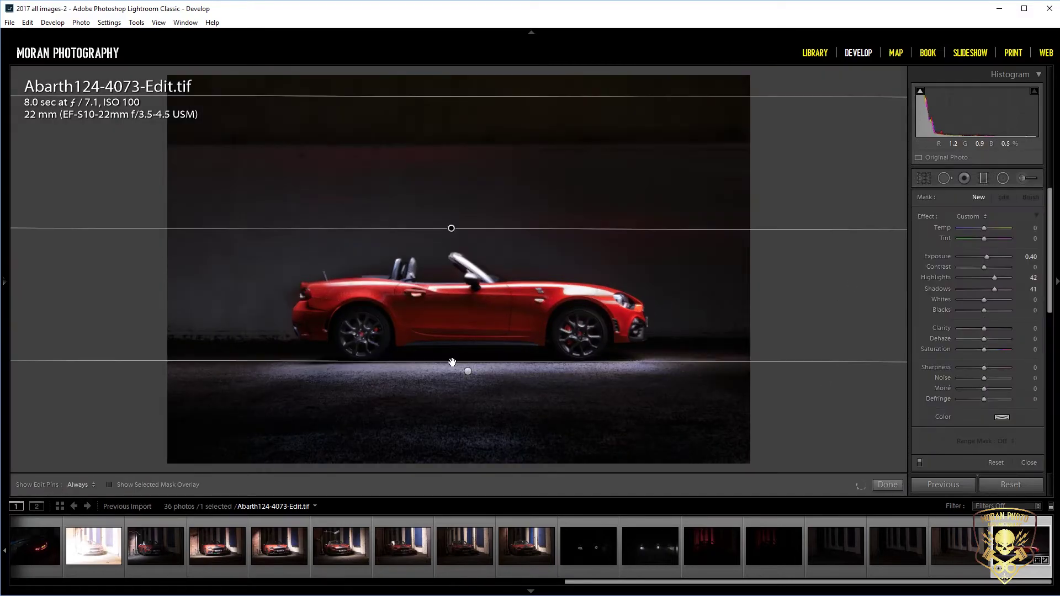
drag(994, 278, 978, 279)
drag(994, 289, 994, 277)
click(983, 178)
Set HSL saturation to red +13, orange +20, magenta −27, and luminance to red +13, yellow −36, green −31, aqua −33, blue −38, purple −31, magenta −33.
click(954, 432)
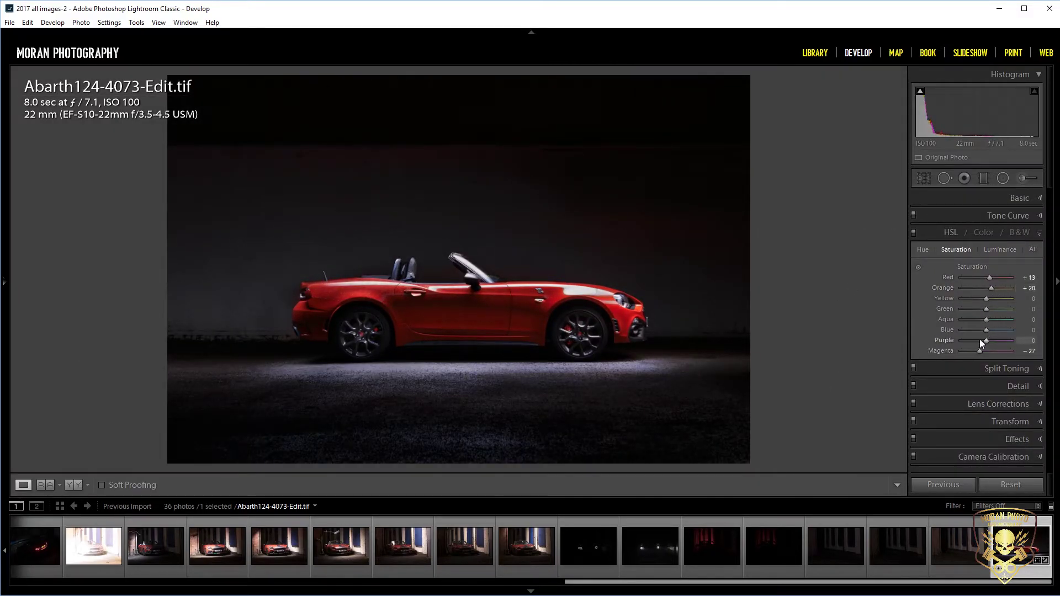
click(999, 249)
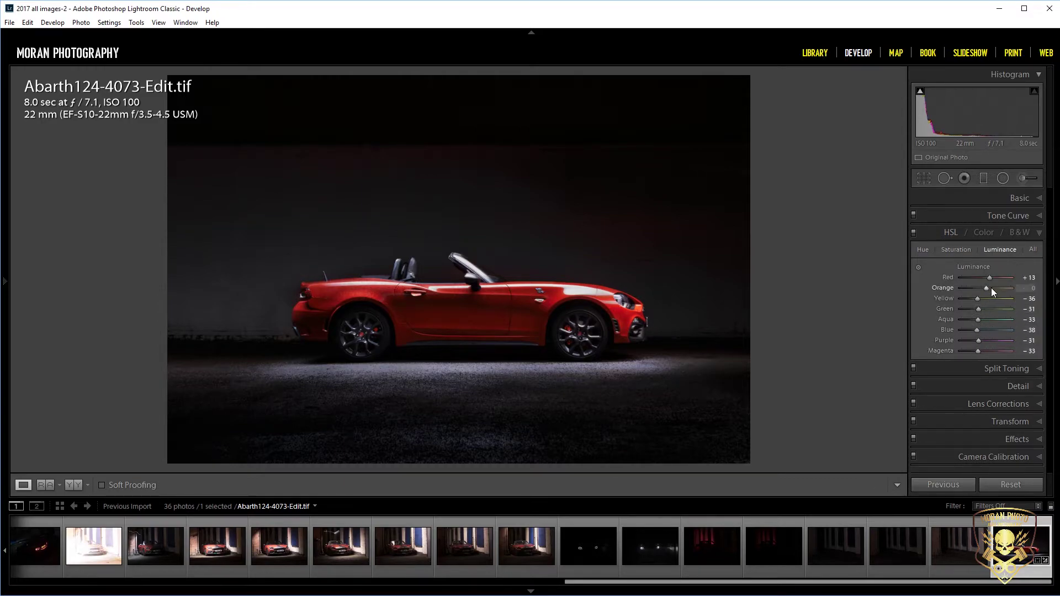
Brighten the rear wheel using an adjustment brush with Exposure 0.40 and Shadows 50, and toggle the effect to compare.
key(k)
click(354, 344)
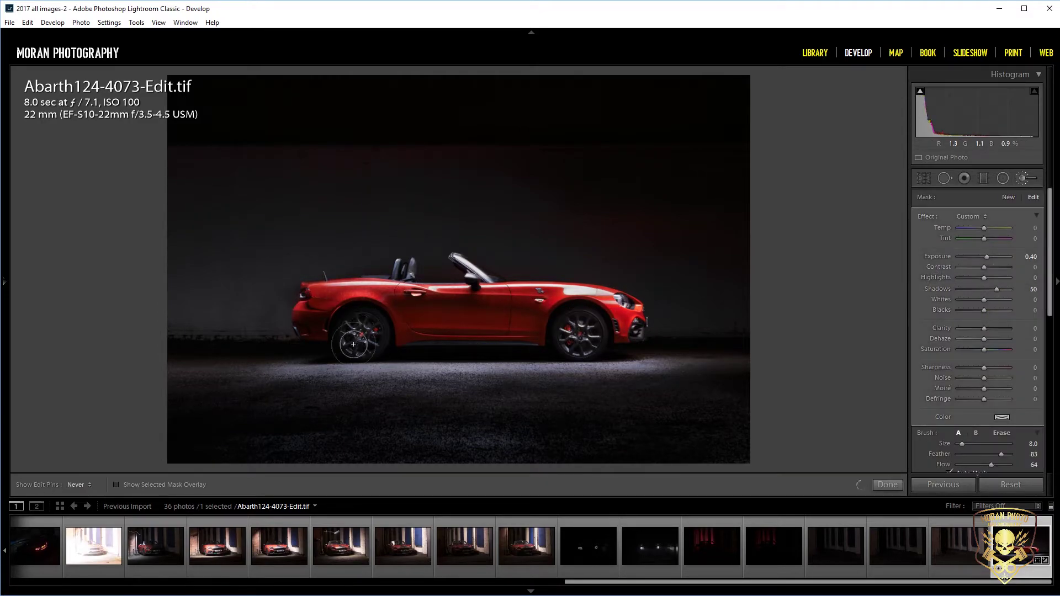
scroll(985, 409, down, 2)
click(923, 452)
click(923, 453)
click(923, 452)
click(923, 452)
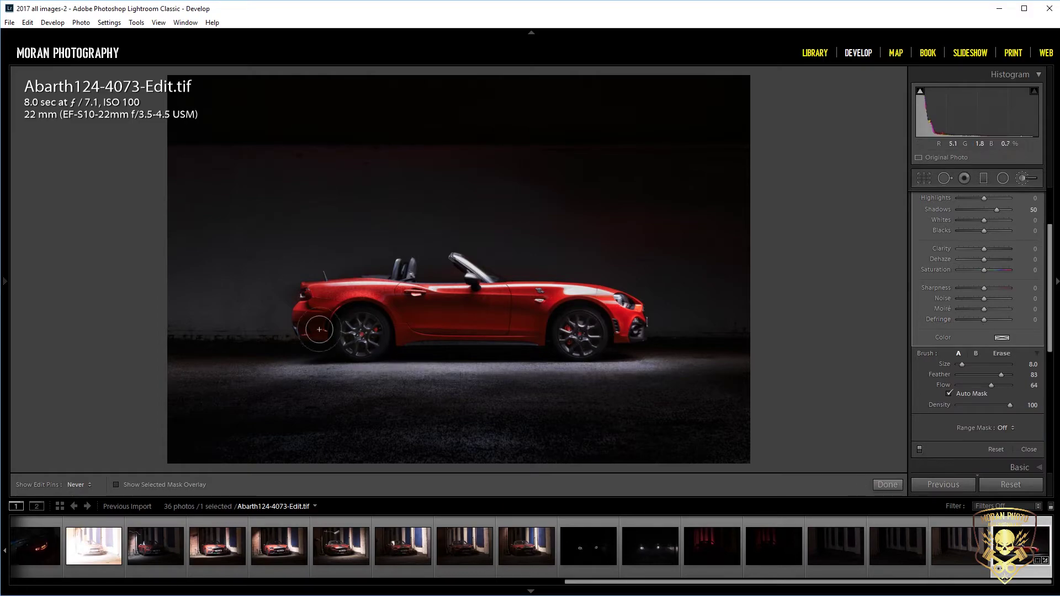
scroll(999, 221, up, 2)
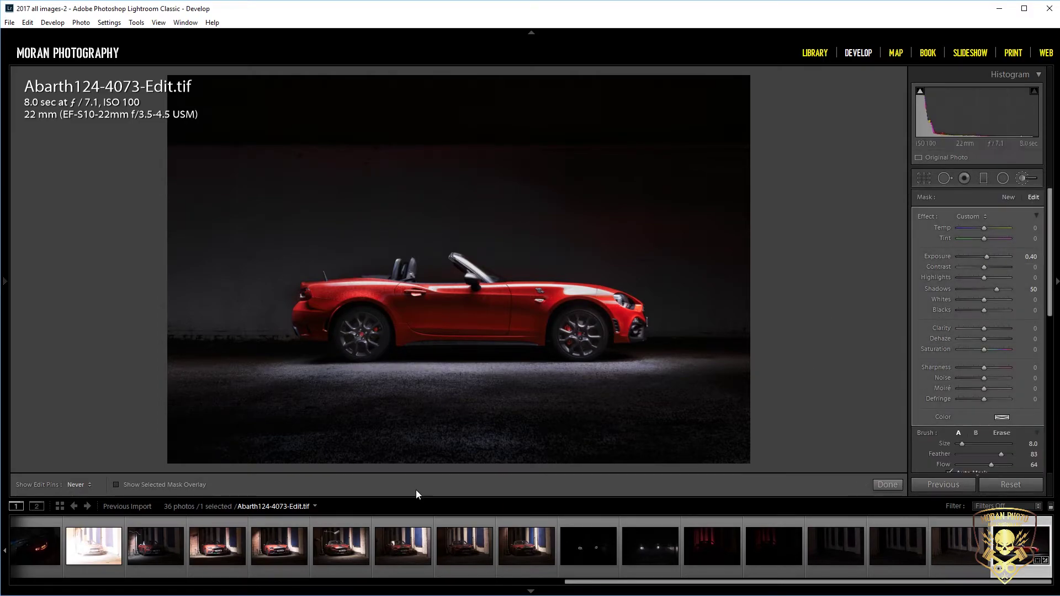
Set Clarity to +21, Vibrance to +7 and Saturation to +10, and show a side-by-side before and after view.
click(1022, 177)
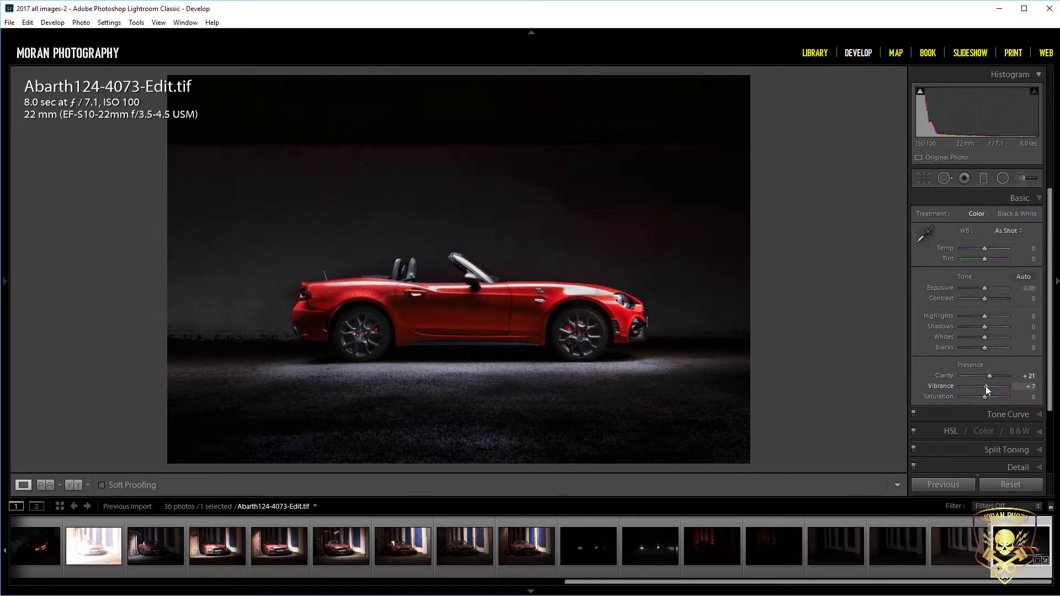
drag(986, 398, 992, 397)
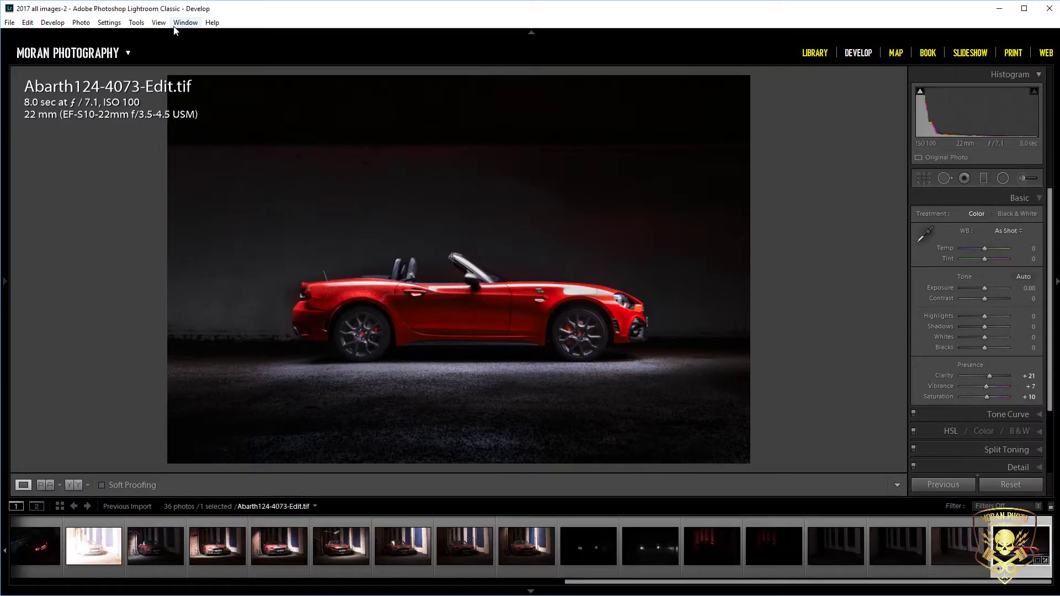
click(158, 22)
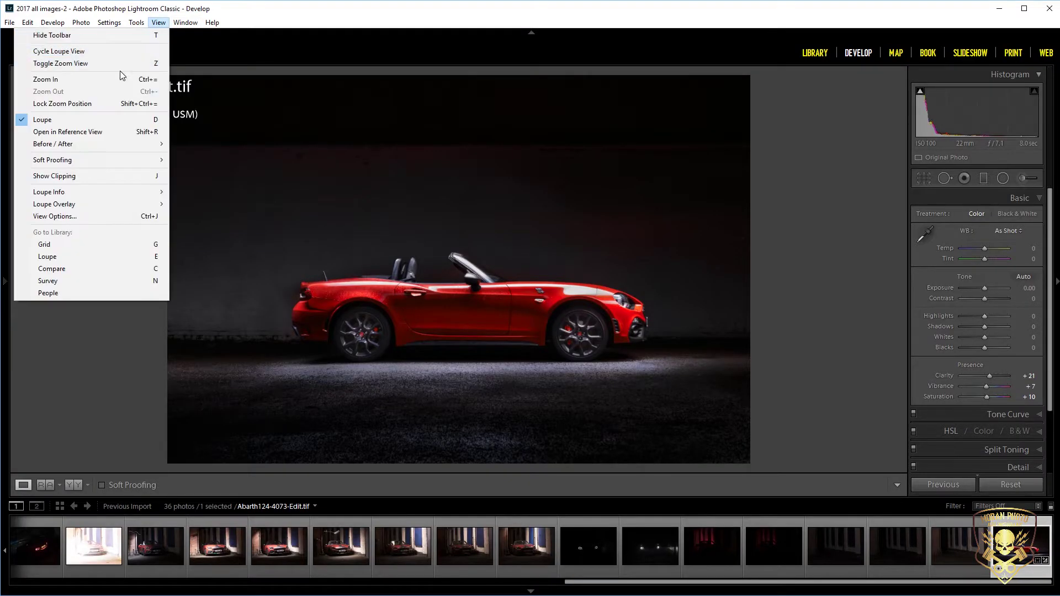
click(191, 146)
click(924, 234)
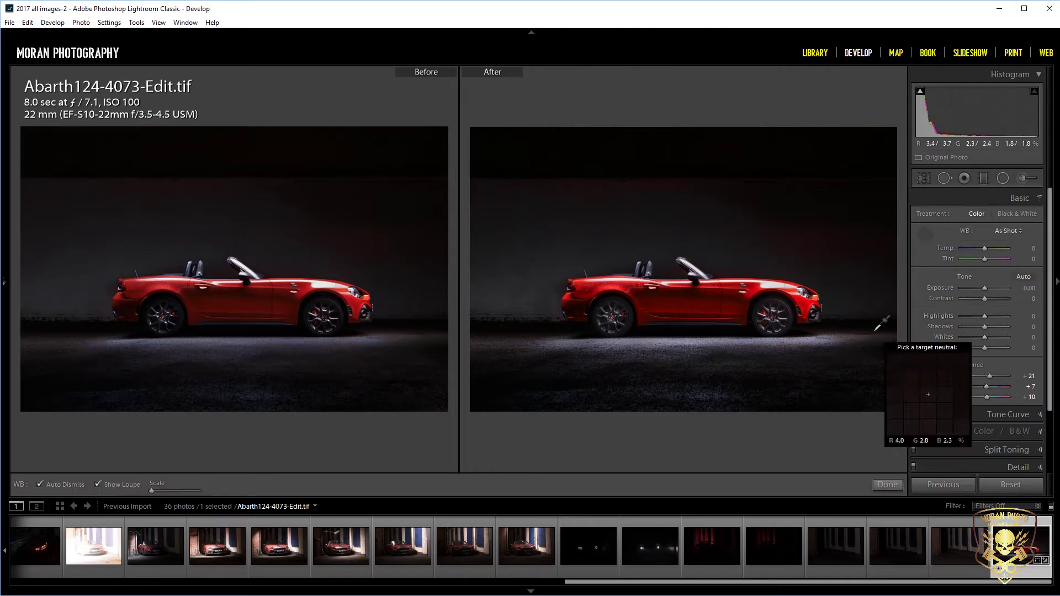
click(880, 322)
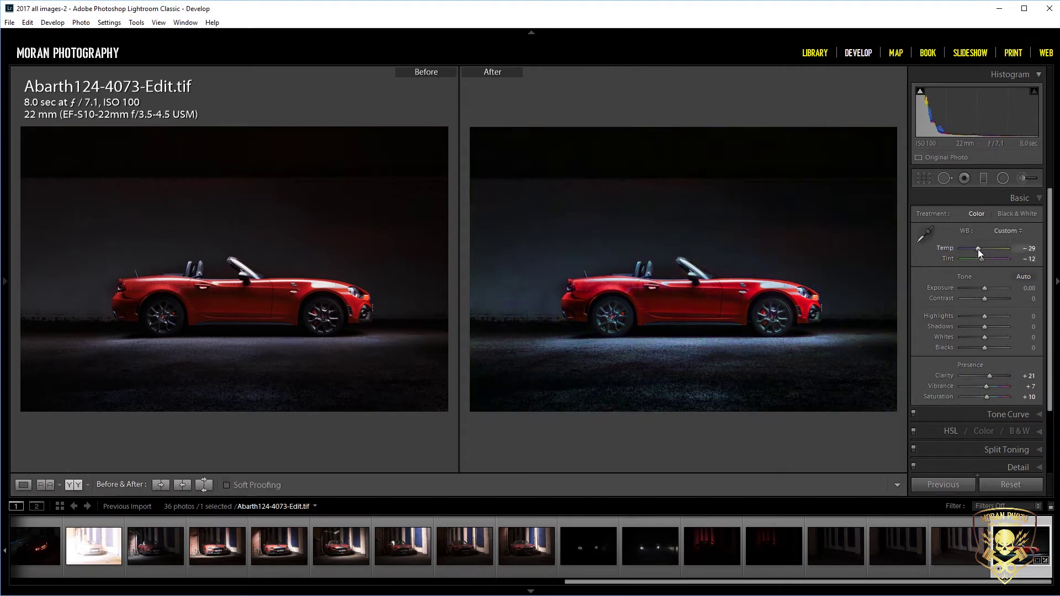
key(ctrl+z)
key(ctrl+z)
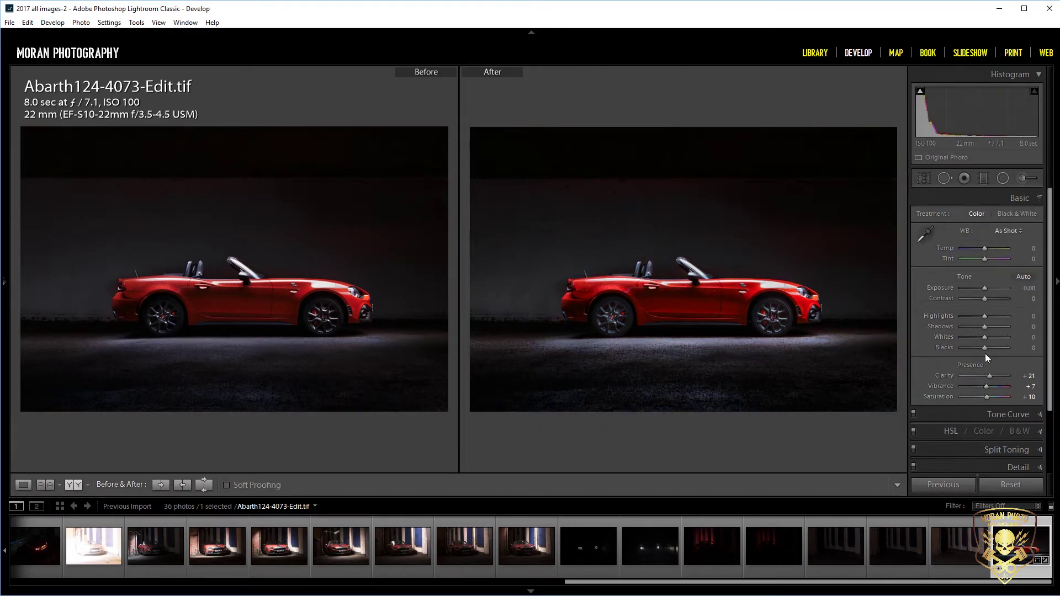
Set Blacks to −19, Whites to −45, Shadows to −21 and Highlights to −7.
drag(984, 348, 973, 338)
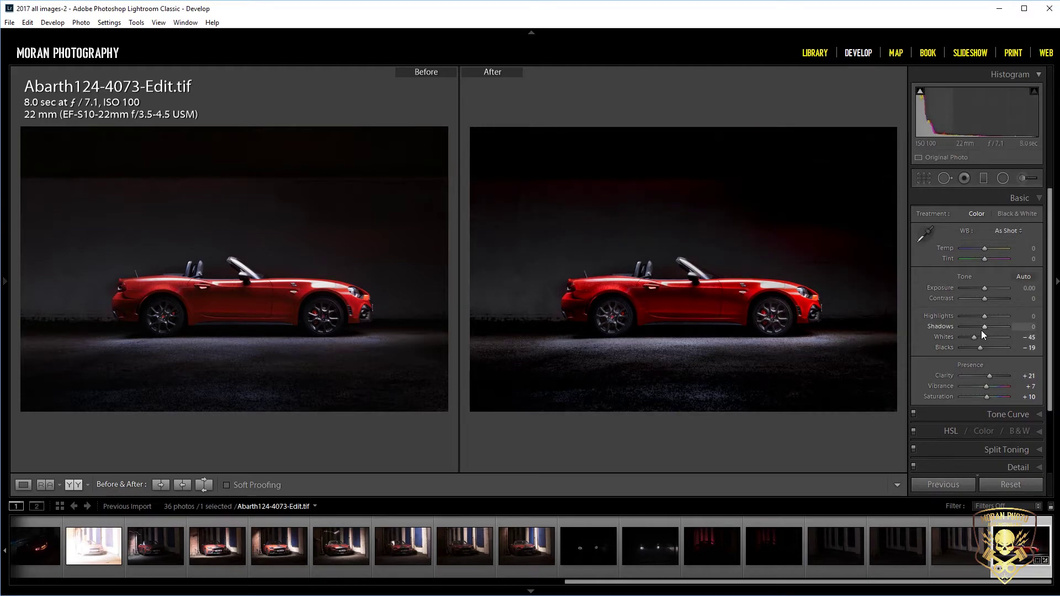
shift+double_click(982, 330)
shift+double_click(979, 317)
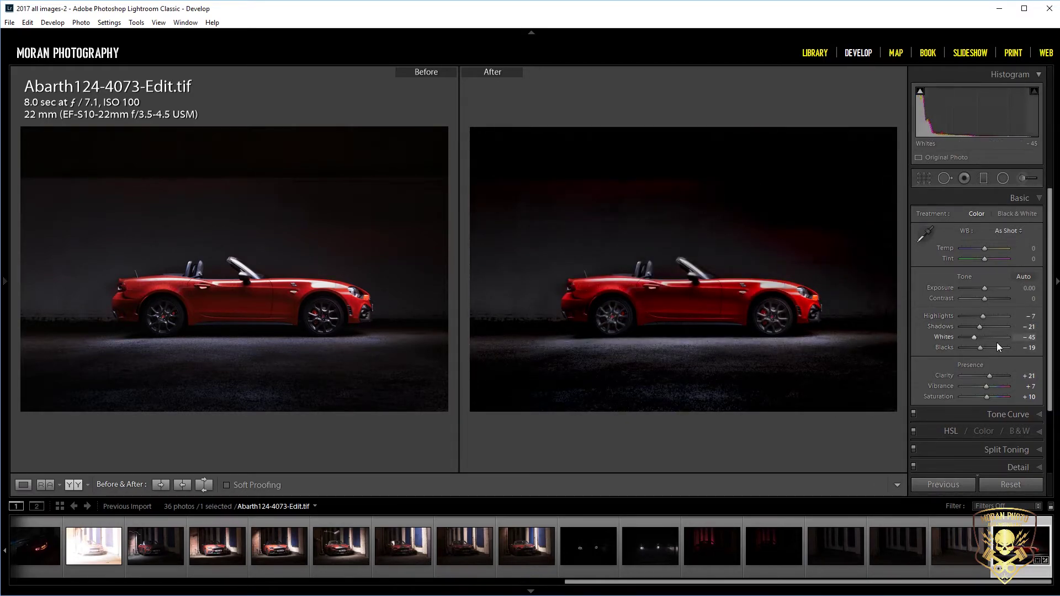
Reopen the layered image in Photoshop and place the black logo from the library, scaled down, on the wall above the car's front.
key(ctrl+e)
key(Return)
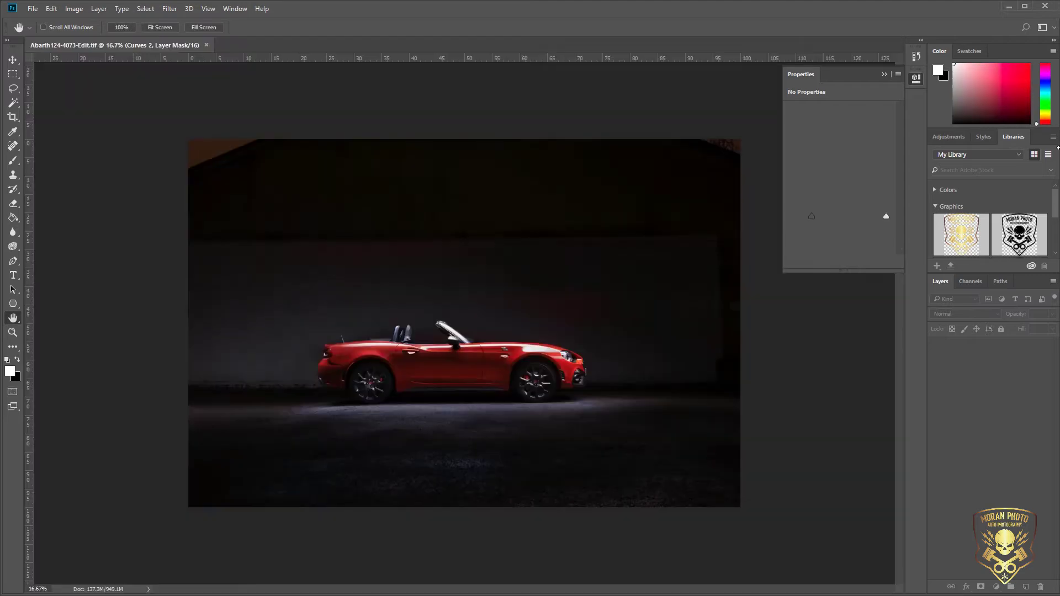
drag(1019, 234, 572, 308)
drag(727, 490, 615, 360)
drag(574, 314, 591, 330)
key(Return)
Invert the placed logo, set its blending mode to Overlay and add a layer mask.
key(ctrl+i)
click(965, 313)
click(956, 429)
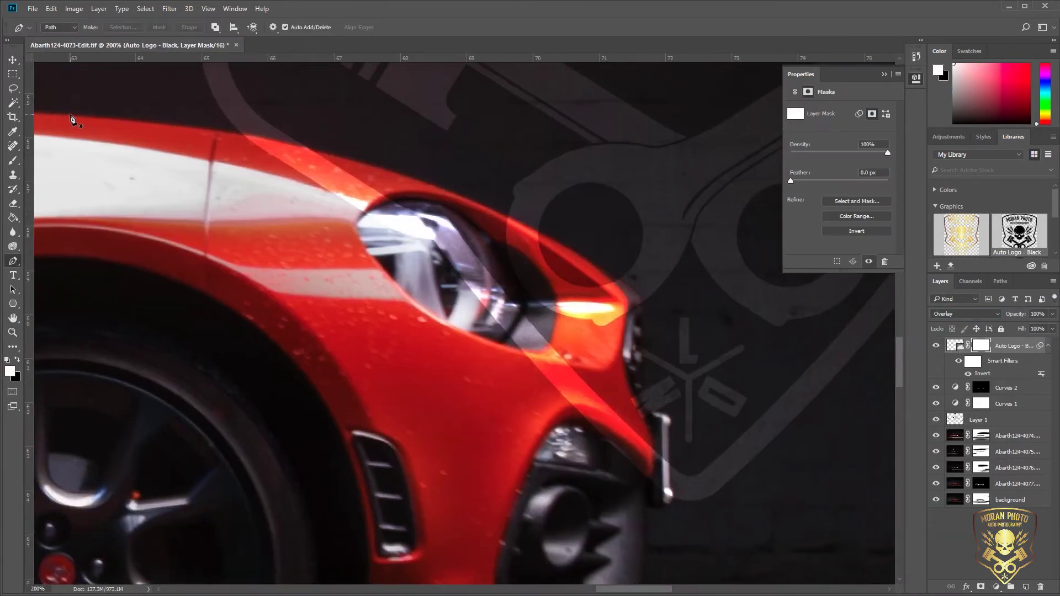
Draw a Pen path around the front of the car where the logo overlaps it, and make a selection from it.
drag(694, 327, 642, 294)
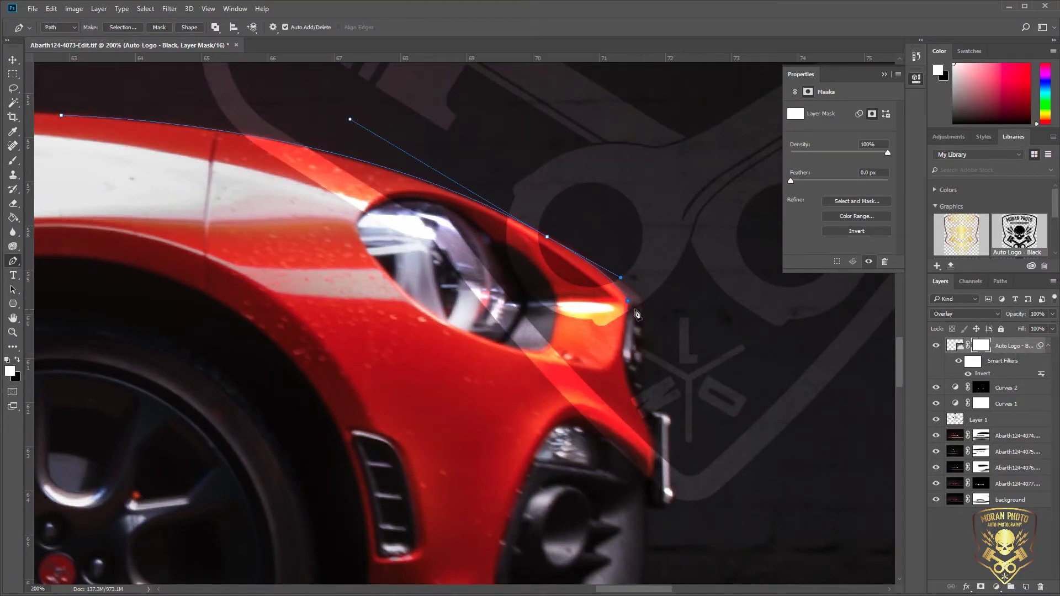
click(584, 511)
click(365, 396)
click(62, 115)
right_click(451, 279)
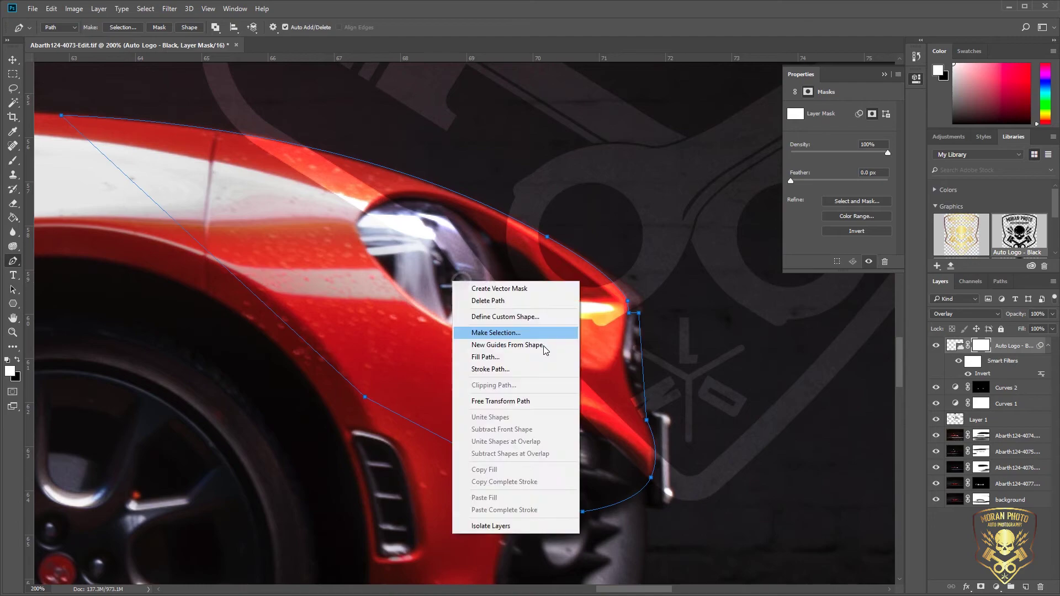
click(530, 335)
Paint black on the logo's mask inside the selection to remove the logo from the car's front, and deselect.
key(b)
key(x)
mouse_move(287, 163)
mouse_down()
mouse_move(493, 259)
mouse_move(568, 431)
mouse_up()
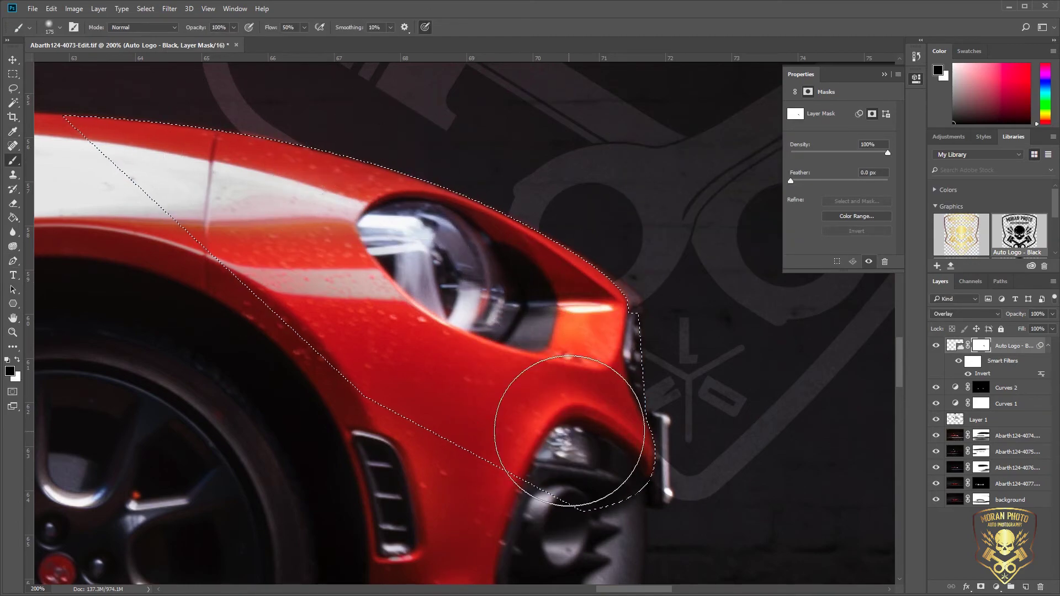
key(ctrl+d)
Mask the logo off the front plate's edge with a small brush and set the logo layer's Fill to 70%.
key(bracketleft)
key(bracketleft)
key(bracketleft)
key(bracketleft)
key(bracketleft)
key(bracketleft)
key(bracketleft)
key(bracketleft)
key(bracketleft)
key(bracketleft)
key(bracketleft)
key(bracketleft)
key(bracketleft)
key(bracketleft)
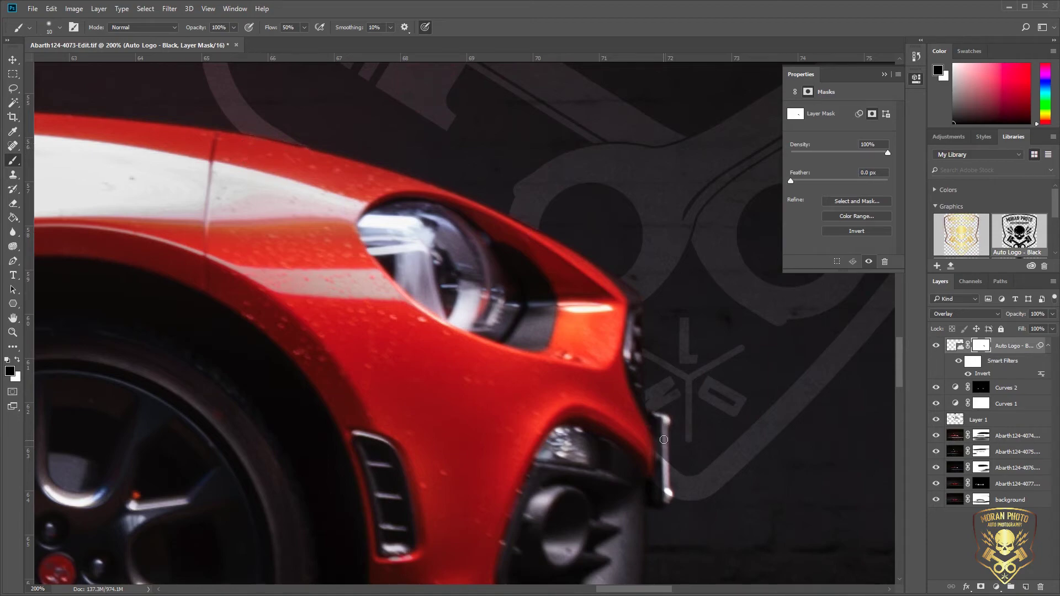
double_click(13, 319)
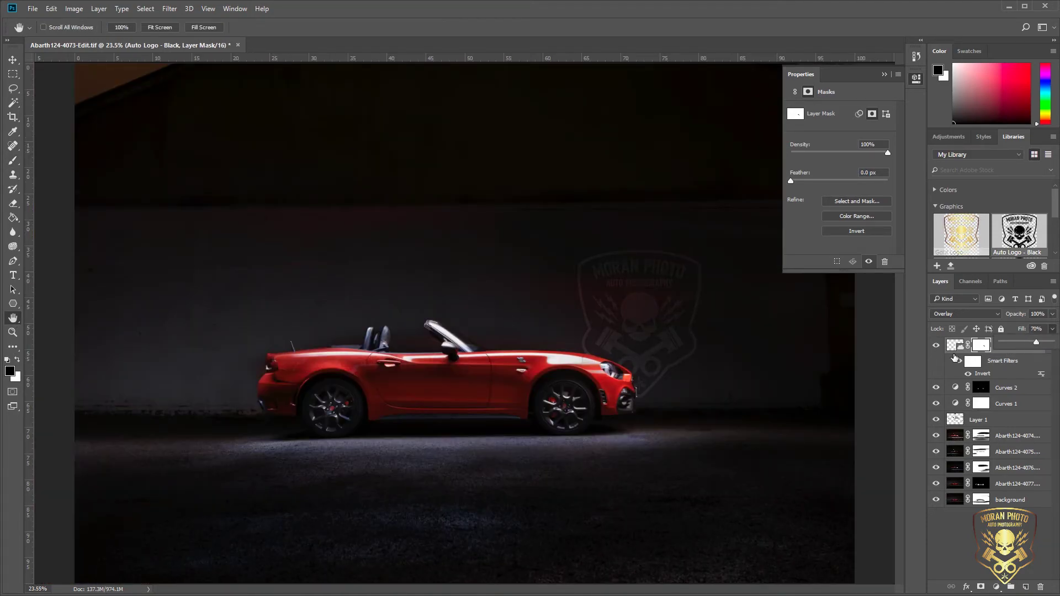
Duplicate the logo layer, disable the copy's mask and move the copy horizontally to the wall above the car's rear.
click(955, 346)
key(ctrl+j)
alt+click(980, 347)
alt+click(980, 347)
shift+click(979, 347)
click(954, 346)
key(v)
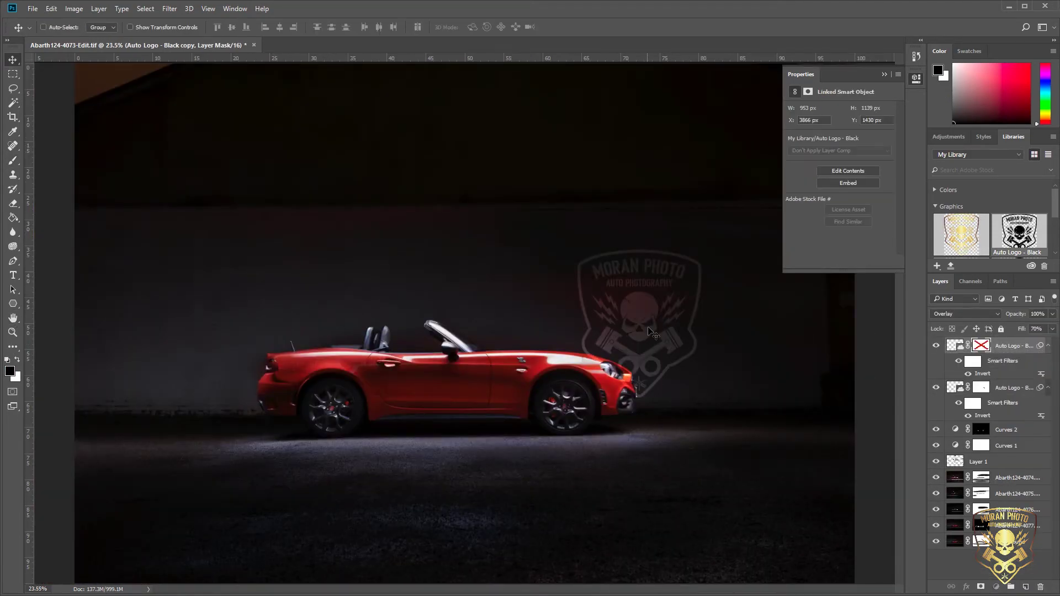
drag(653, 333, 268, 333)
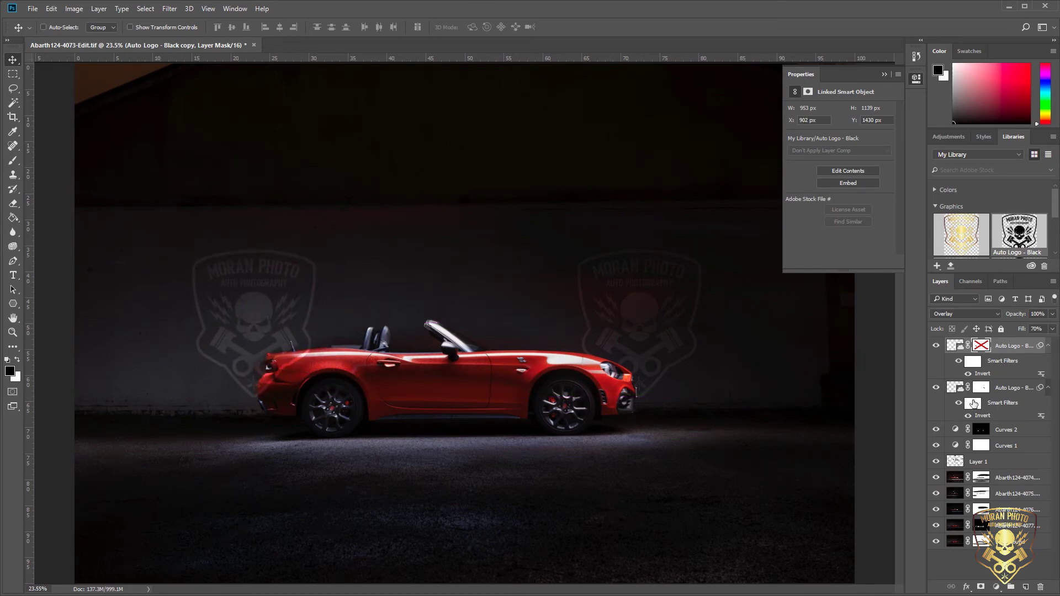
Delete the logo copy's disabled mask and add a fresh layer mask.
right_click(980, 346)
click(1010, 364)
click(980, 587)
Outline the rear of the car with a Pen path where the copied logo overlaps it, and convert the path to a selection.
double_click(13, 332)
drag(165, 458, 461, 386)
key(p)
click(679, 318)
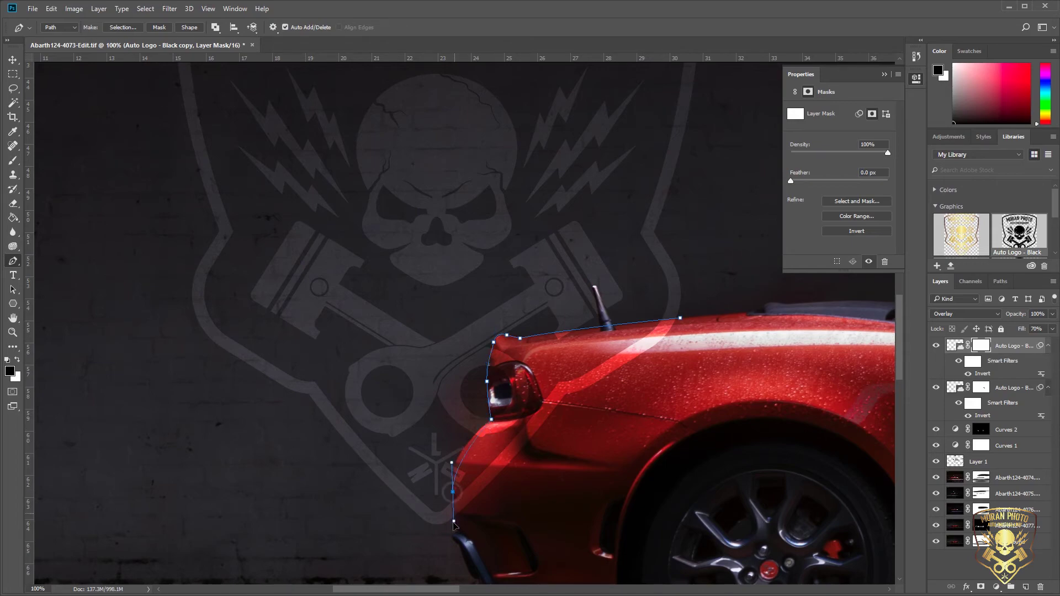
click(457, 544)
click(638, 526)
click(729, 348)
click(680, 318)
key(ctrl+Return)
Paint black on the logo copy's mask inside the selection to clear the logo from the car's rear, and deselect.
key(b)
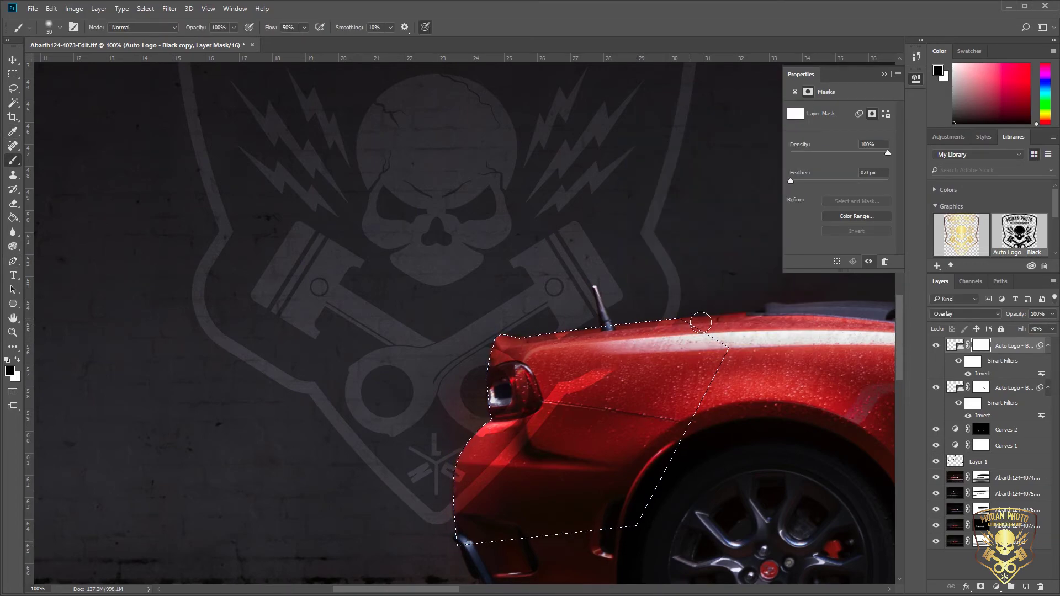
mouse_move(700, 323)
mouse_down()
mouse_move(463, 496)
mouse_move(516, 357)
mouse_up()
key(ctrl+d)
Clean up the logo copy's mask along the taillight and rear body edges with a much smaller brush.
key(z)
click(488, 372)
click(488, 372)
key(b)
key(bracketleft)
key(bracketleft)
key(bracketleft)
key(bracketleft)
key(bracketleft)
key(bracketleft)
key(bracketleft)
key(bracketleft)
key(bracketleft)
key(bracketleft)
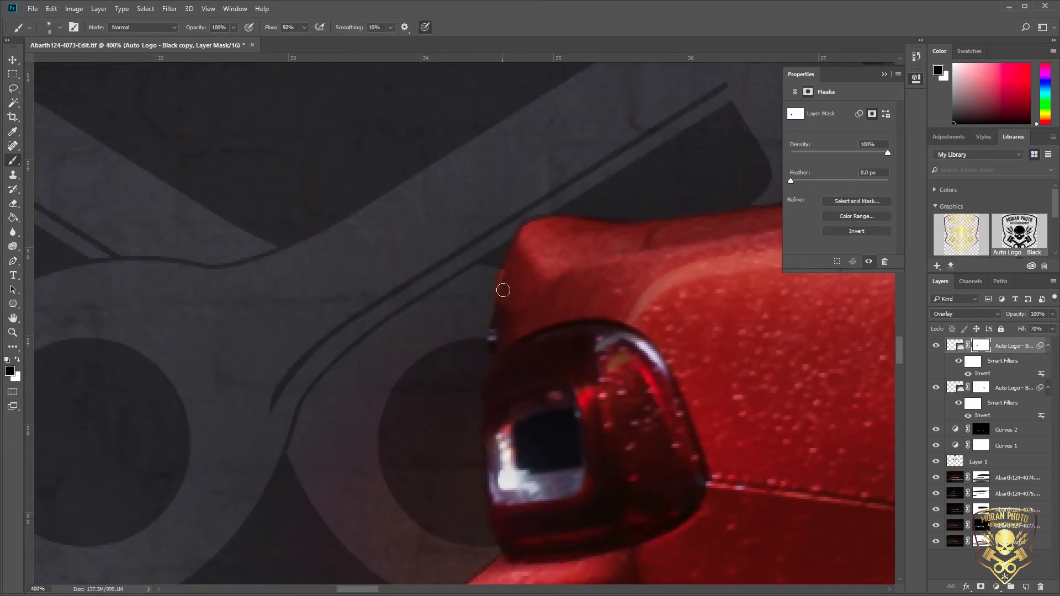
drag(850, 386, 817, 110)
drag(413, 440, 415, 505)
drag(690, 110, 439, 494)
drag(690, 111, 439, 494)
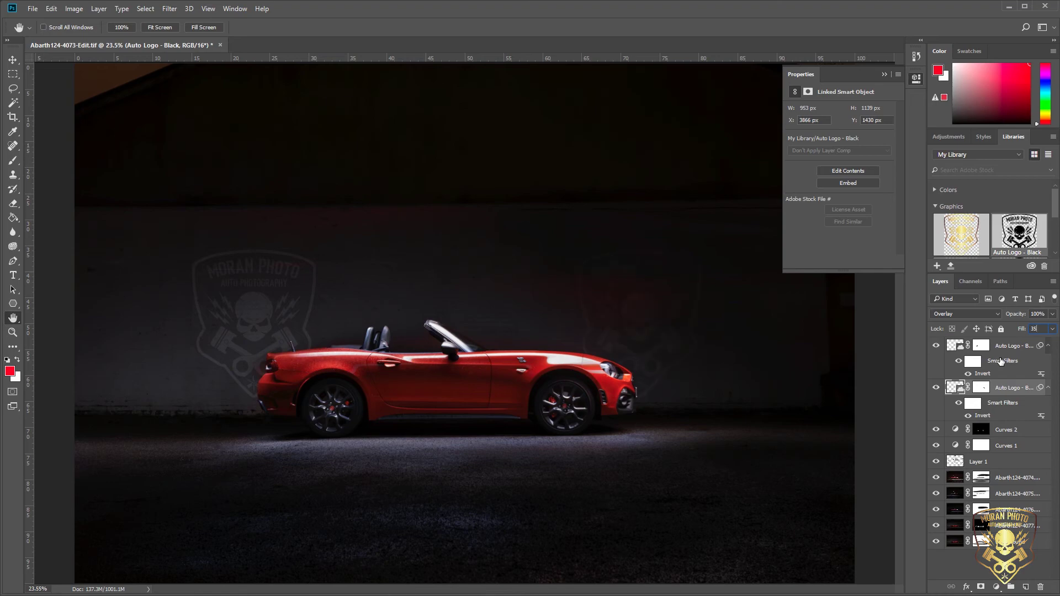
Set both logo layers to 75% opacity and 40% Fill, and save the image.
click(1012, 348)
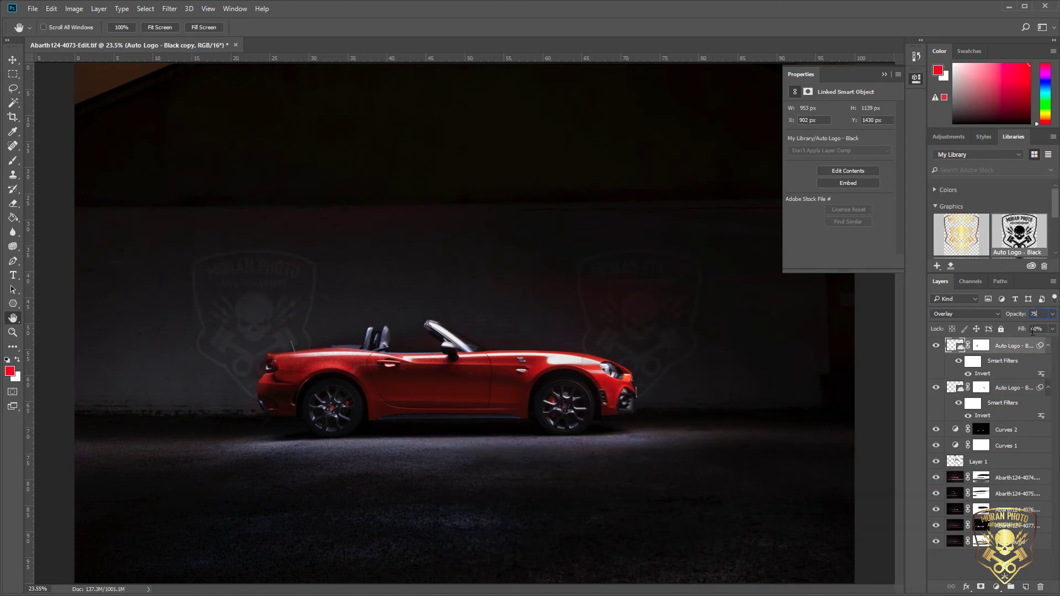
click(1004, 389)
key(ctrl+s)
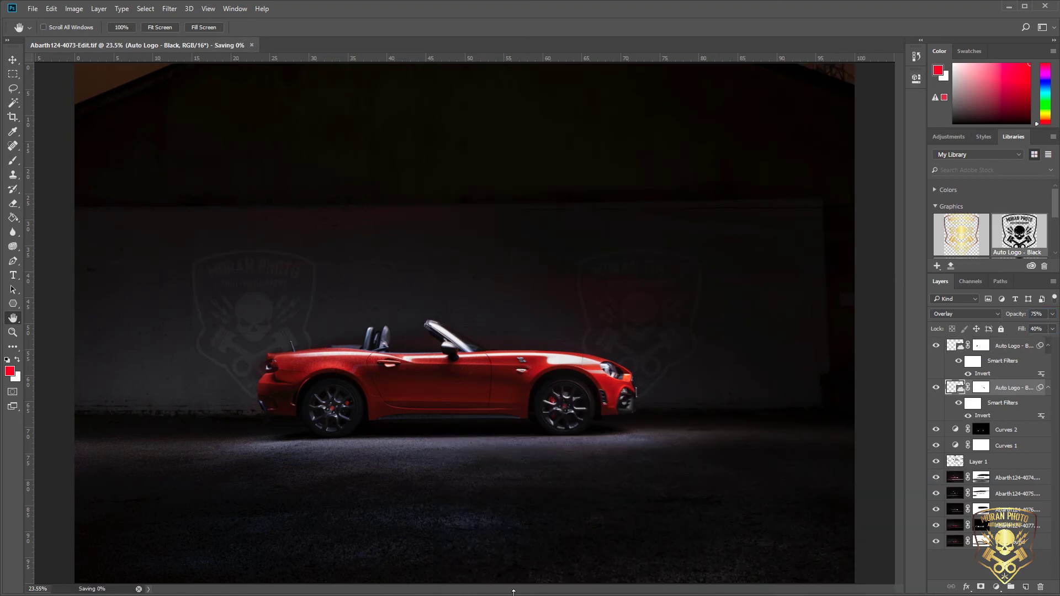
Close the image, switch to Lightroom and show the edited photo alone in Loupe view.
key(ctrl+w)
key(alt+Tab)
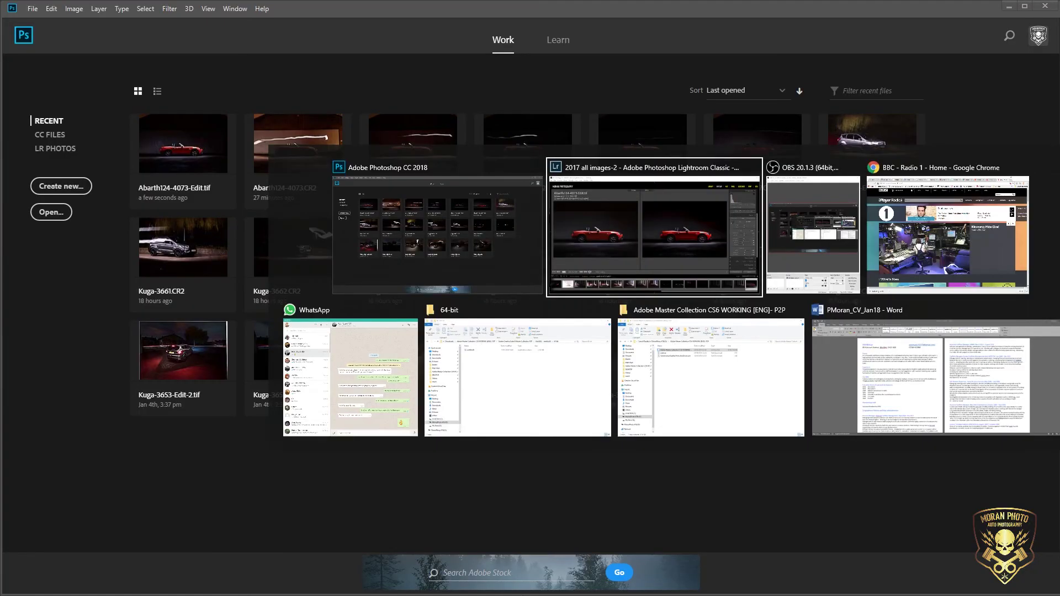
click(23, 485)
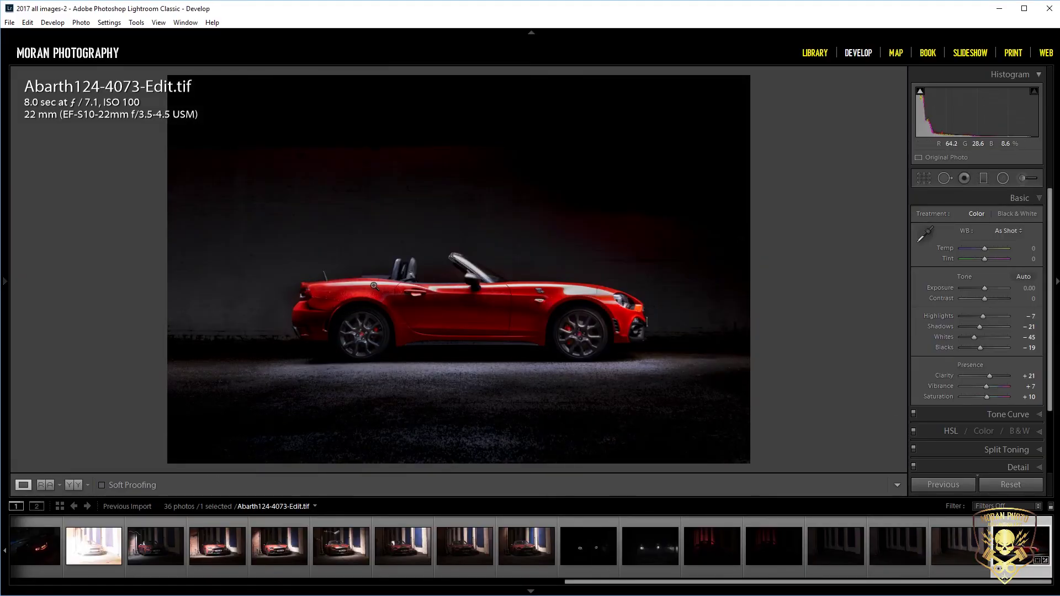
key(ctrl+e)
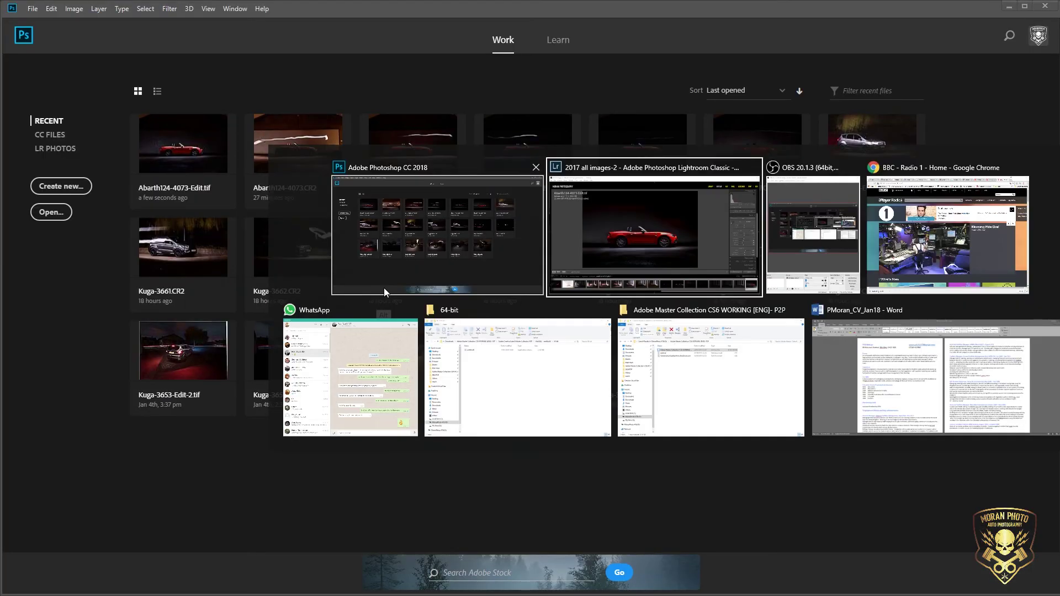
key(alt+Tab)
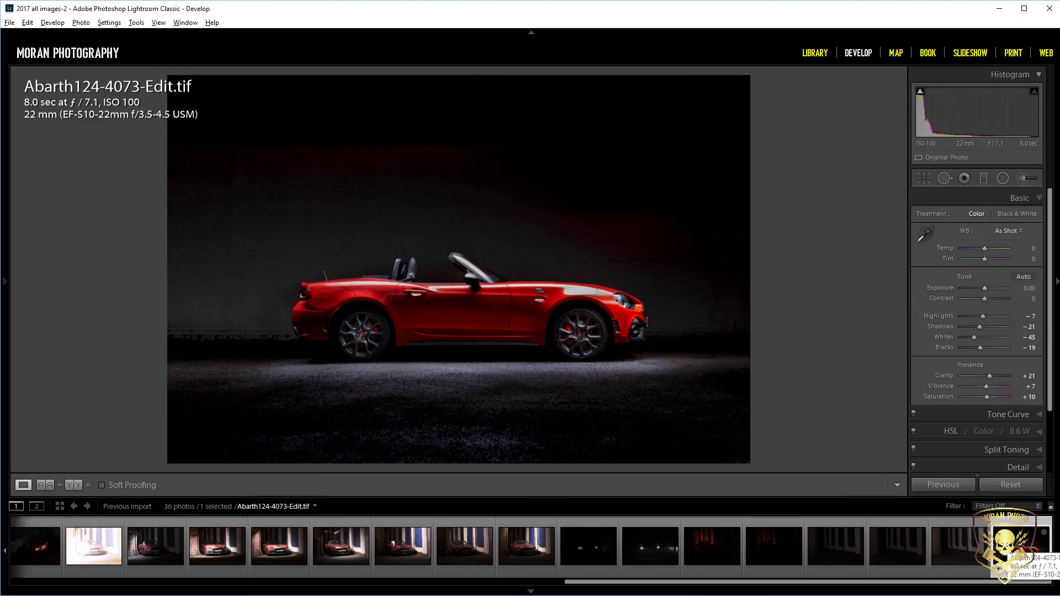